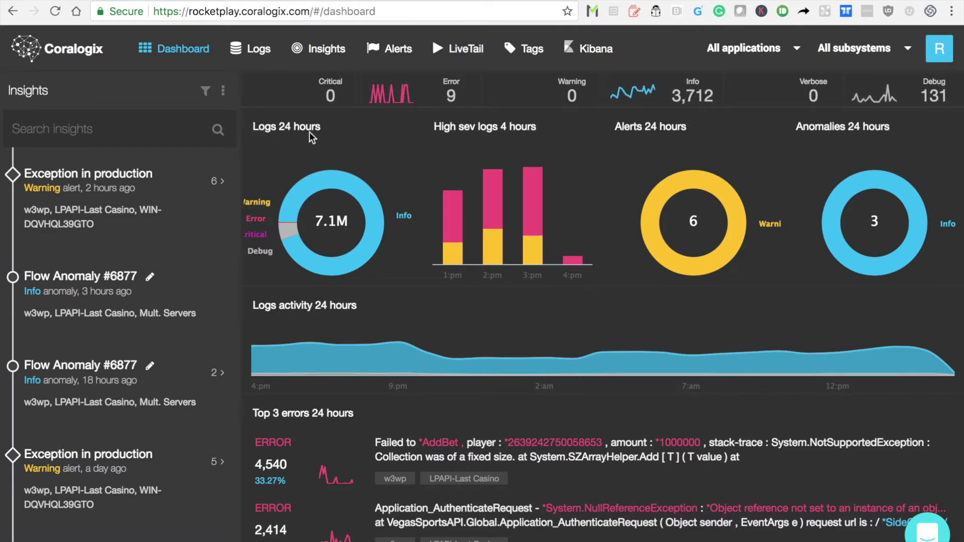
# - Examine the dashboard's summary charts for logs, high severity logs, alerts, anomalies and 24-hour logs activity
pyautogui.moveTo(278, 189)
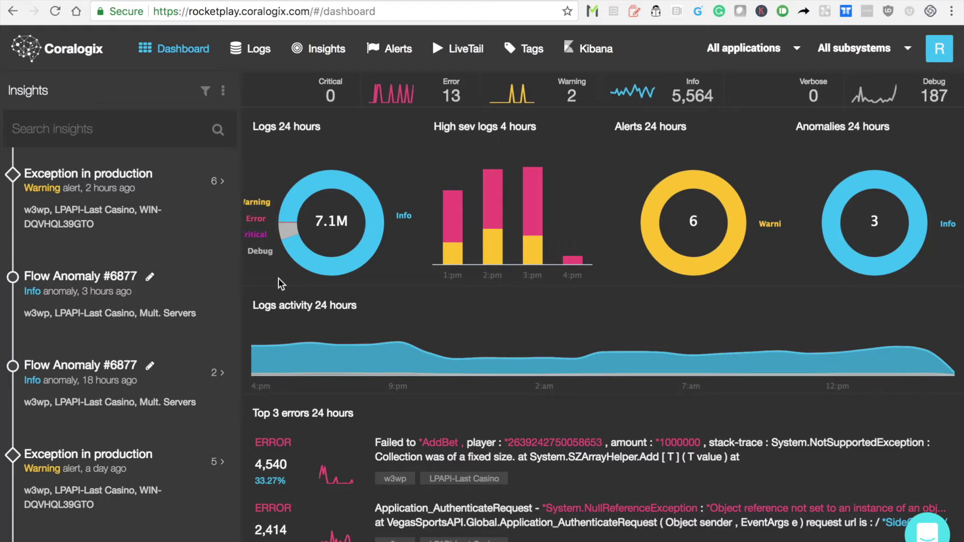
pyautogui.moveTo(495, 207)
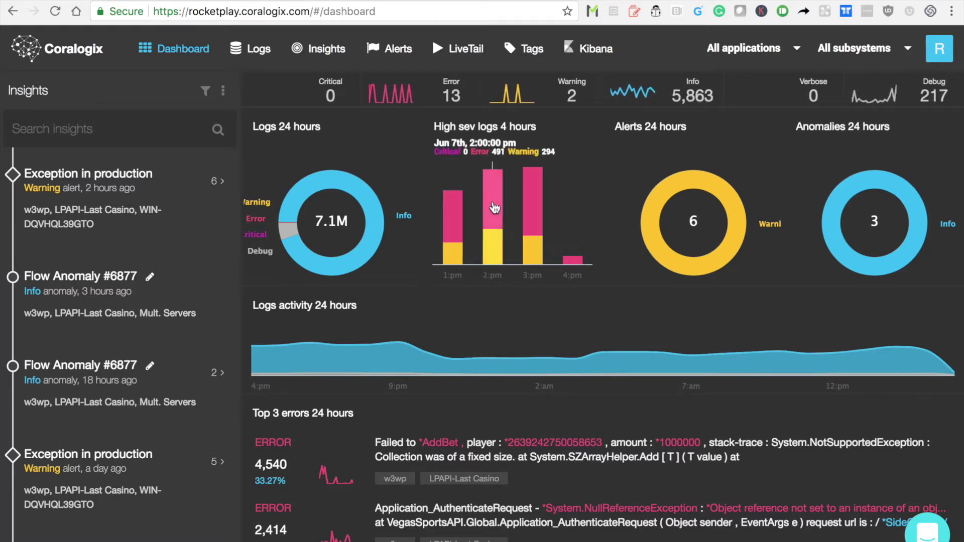
pyautogui.moveTo(569, 244)
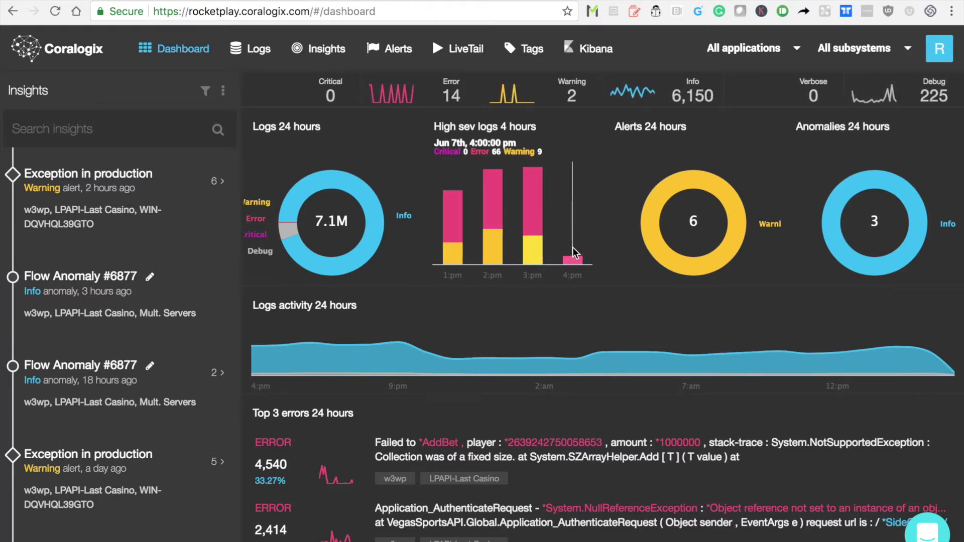
pyautogui.moveTo(653, 220)
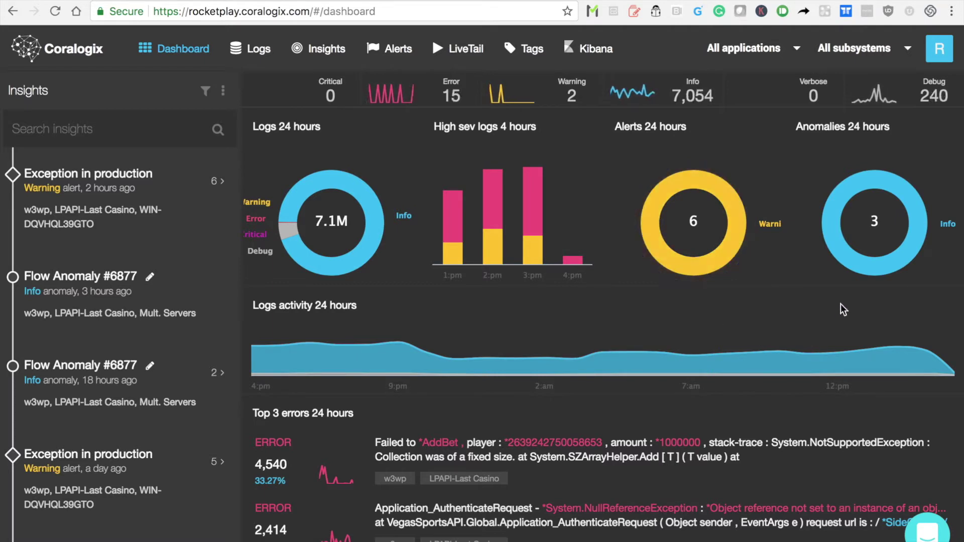
pyautogui.moveTo(851, 268)
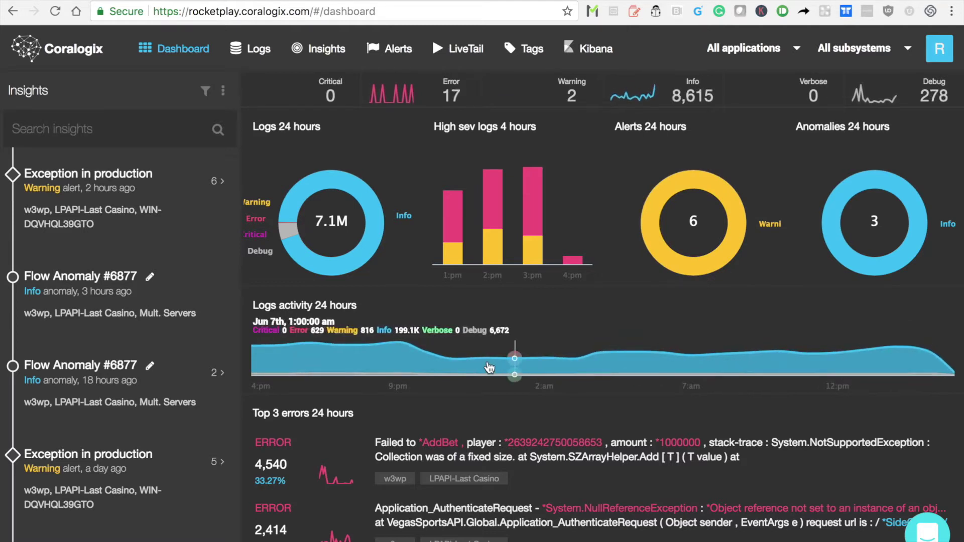
# - Review the top 3 errors and zoom into a short time range of the Error Distribution For 12 Hours widget
pyautogui.scroll(-3, 322, 352)
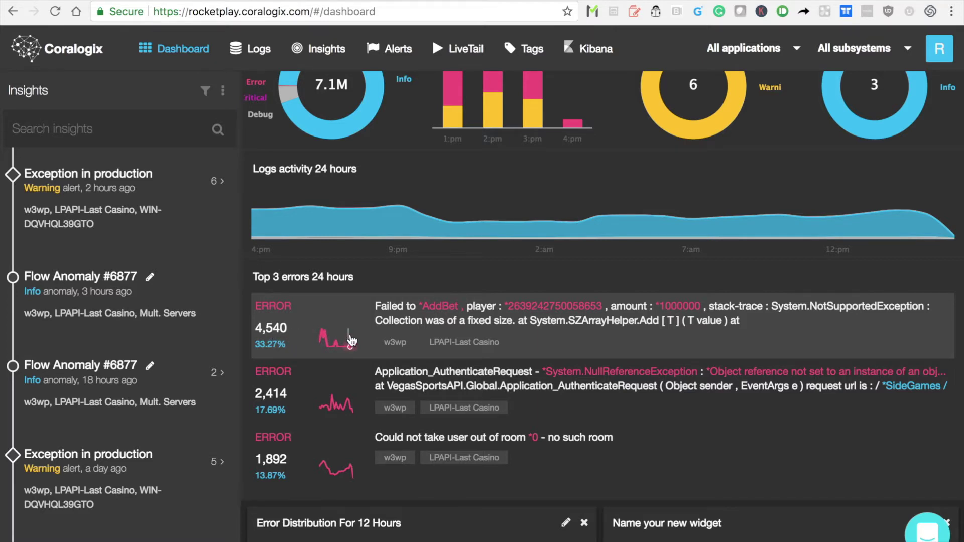
pyautogui.scroll(-3, 350, 341)
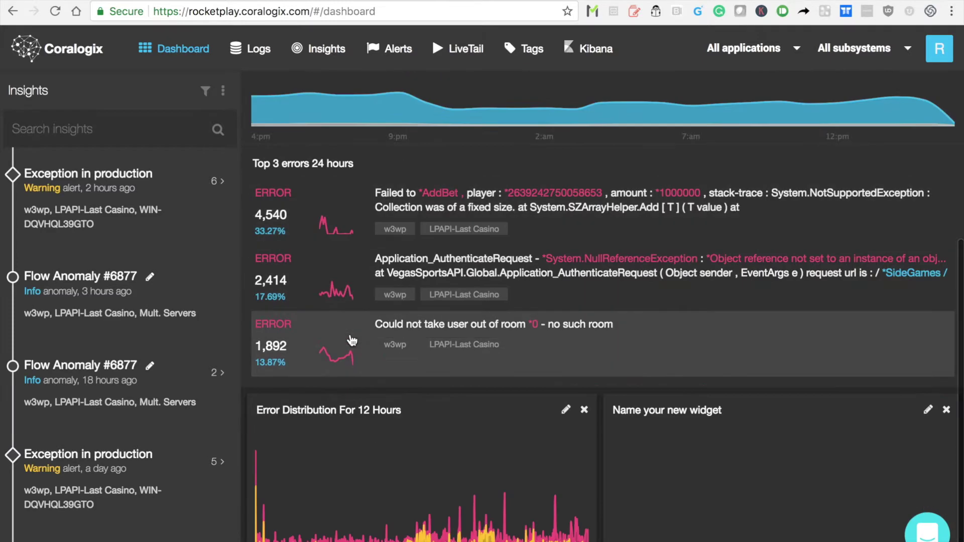
pyautogui.moveTo(442, 489); pyautogui.dragTo(500, 501)
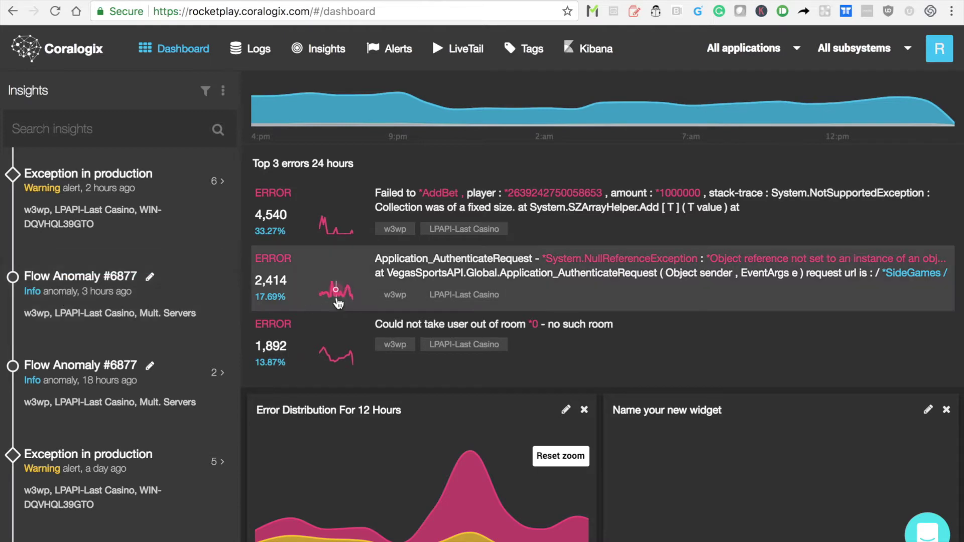
pyautogui.scroll(5, 337, 303)
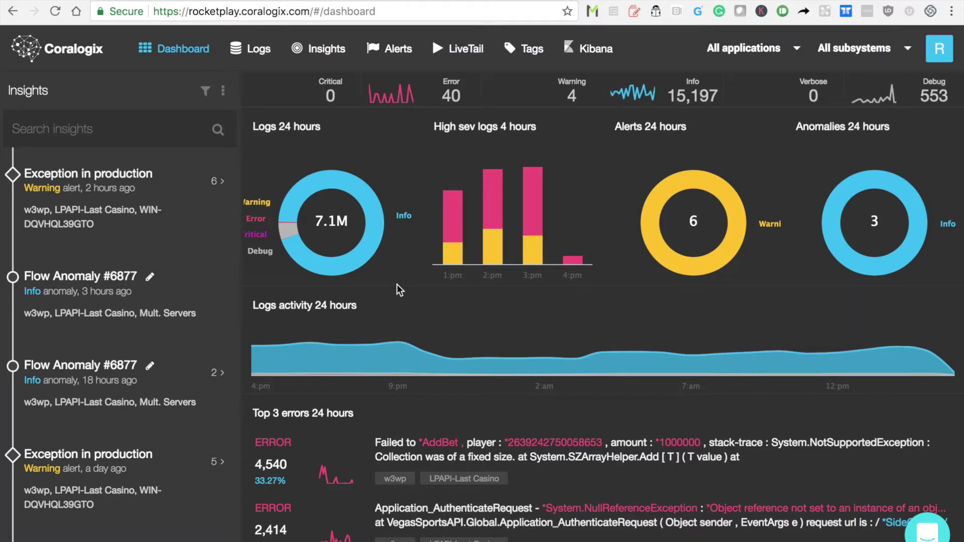
# - Open the logs query screen and read the search syntax help for complex queries
pyautogui.click(238, 49)
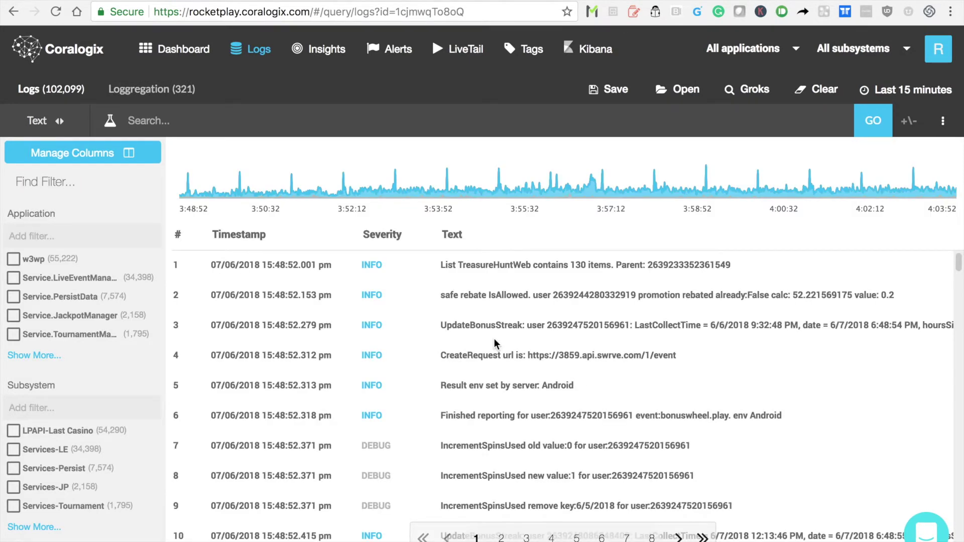
pyautogui.click(202, 124)
pyautogui.moveTo(110, 123)
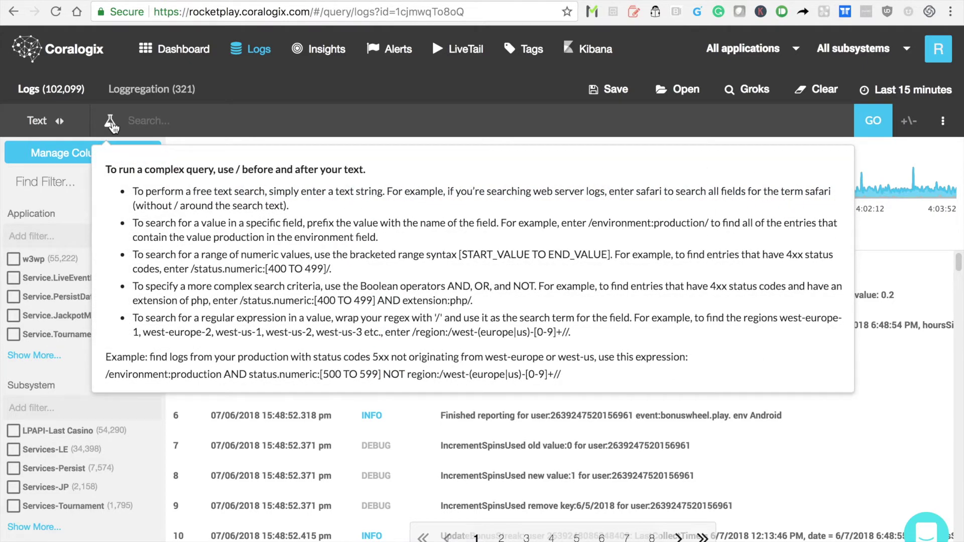
pyautogui.click(333, 427)
# - Add the Category, Class and Computer columns to the logs table
pyautogui.click(129, 153)
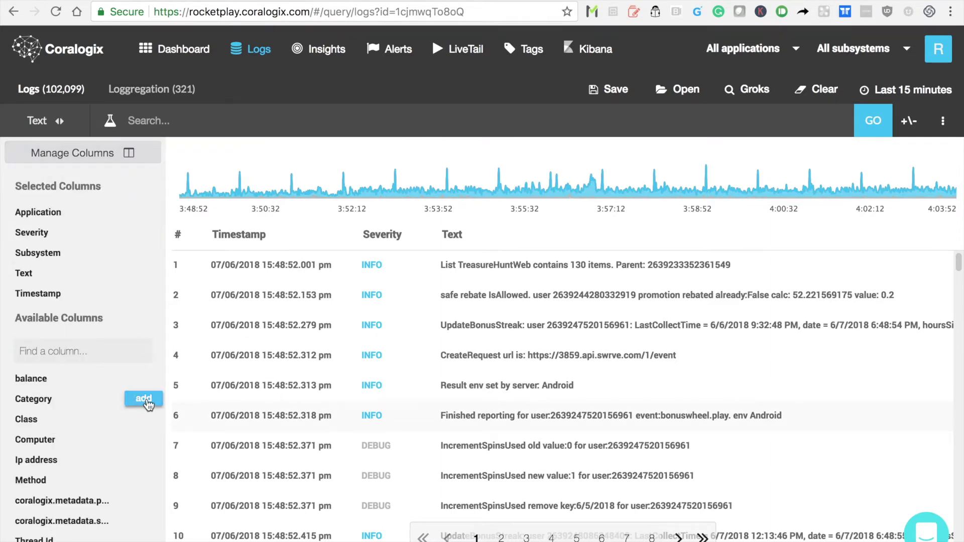
pyautogui.click(144, 400)
pyautogui.click(144, 418)
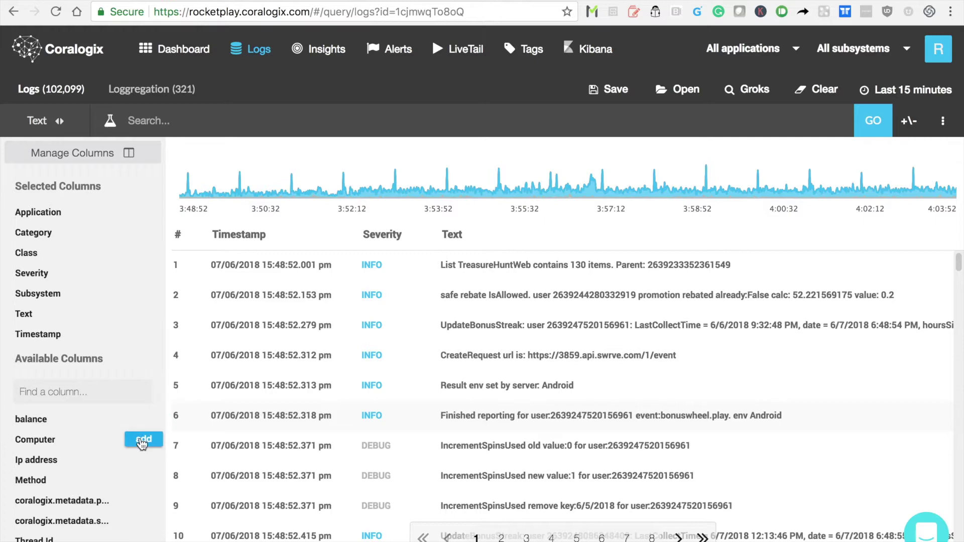
pyautogui.click(143, 440)
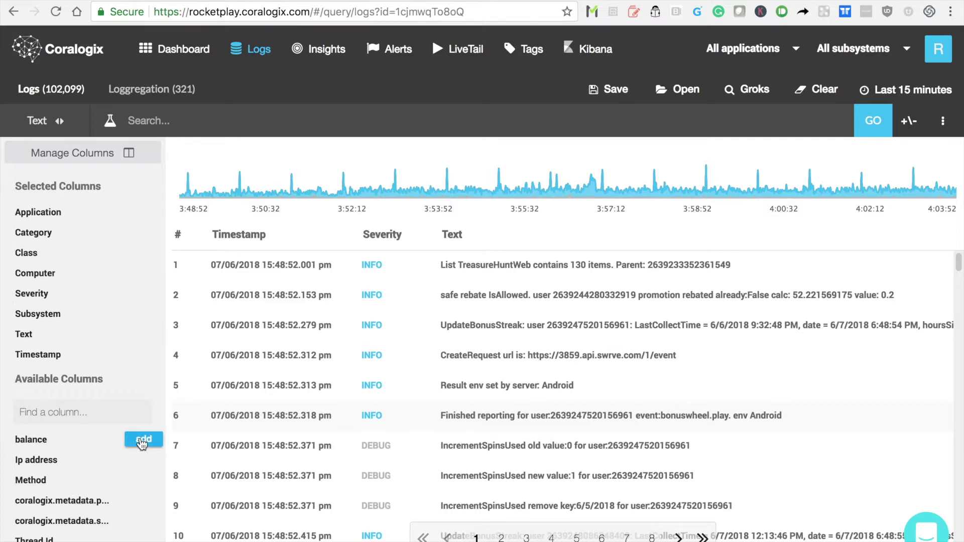
pyautogui.click(101, 153)
# - Move the Application column in the logs table so that it sits between Category and Class
pyautogui.hscroll(10, 826, 373)
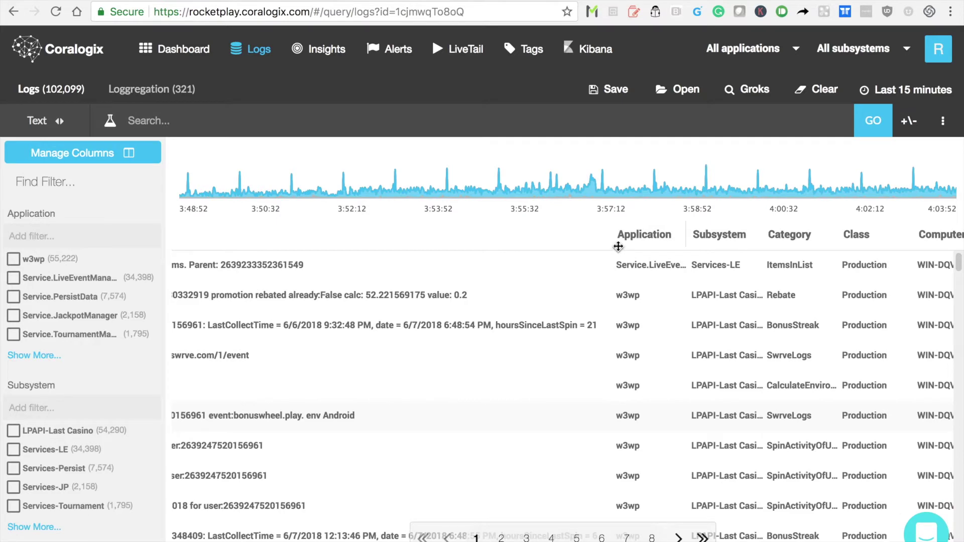
pyautogui.moveTo(566, 247); pyautogui.dragTo(809, 235)
pyautogui.click(782, 333)
# - Widen the Subsystem column in the logs table until its full names fit
pyautogui.hscroll(-3, 782, 333)
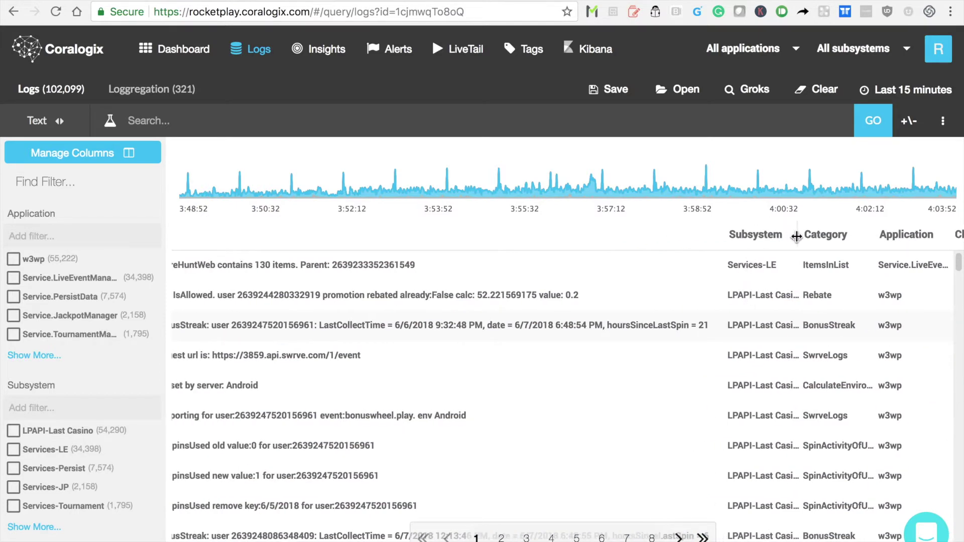
pyautogui.moveTo(796, 236); pyautogui.dragTo(842, 237)
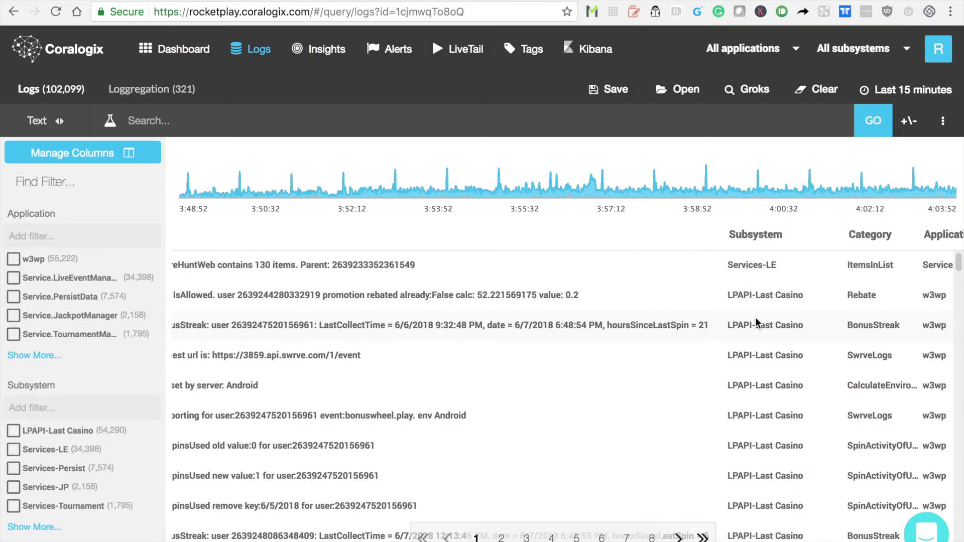
pyautogui.hscroll(-5, 755, 317)
pyautogui.hscroll(-3, 755, 318)
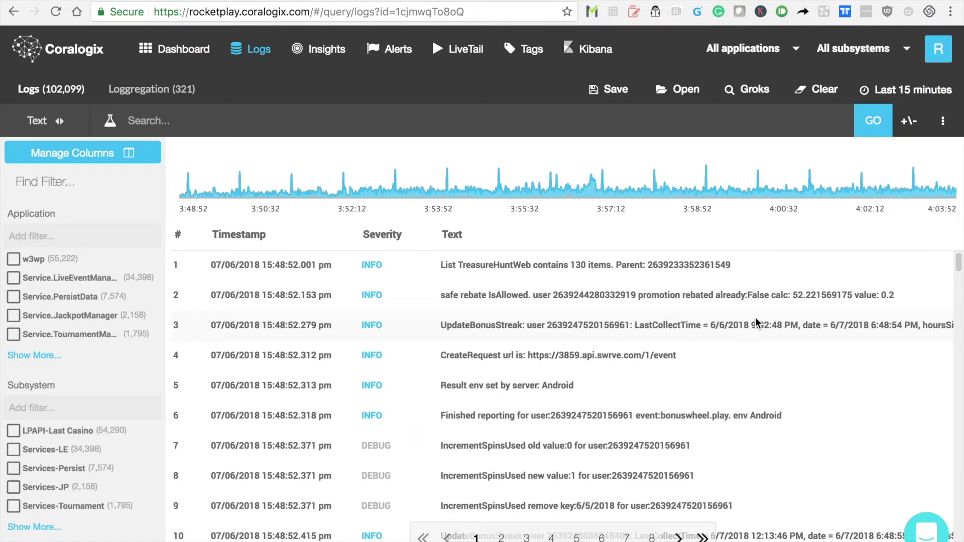
# - Fill in the save form for a view named "My unique view" for Just me, with query parameters included
pyautogui.click(610, 89)
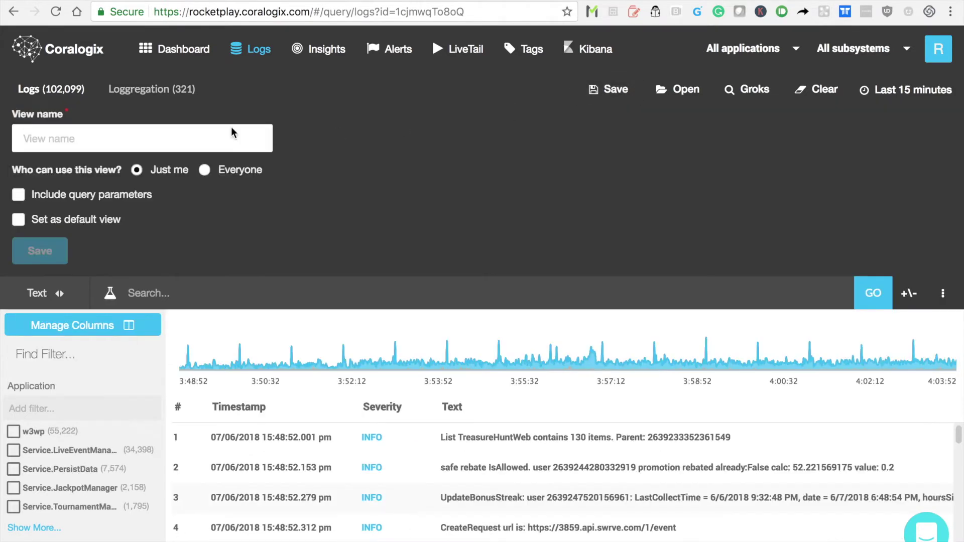
pyautogui.write('My unique view')
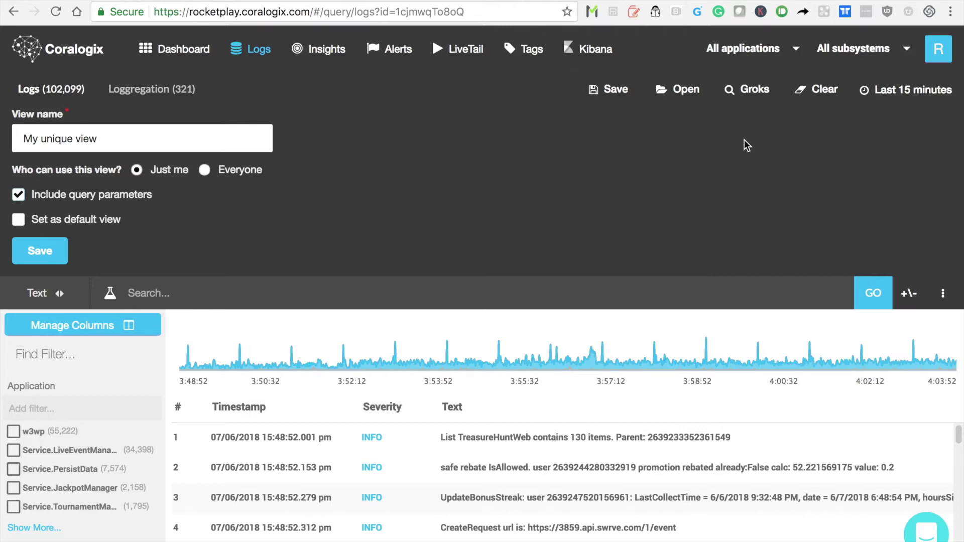
# - Browse the saved log views, switching the list from My views to All views, and close the list
pyautogui.click(684, 90)
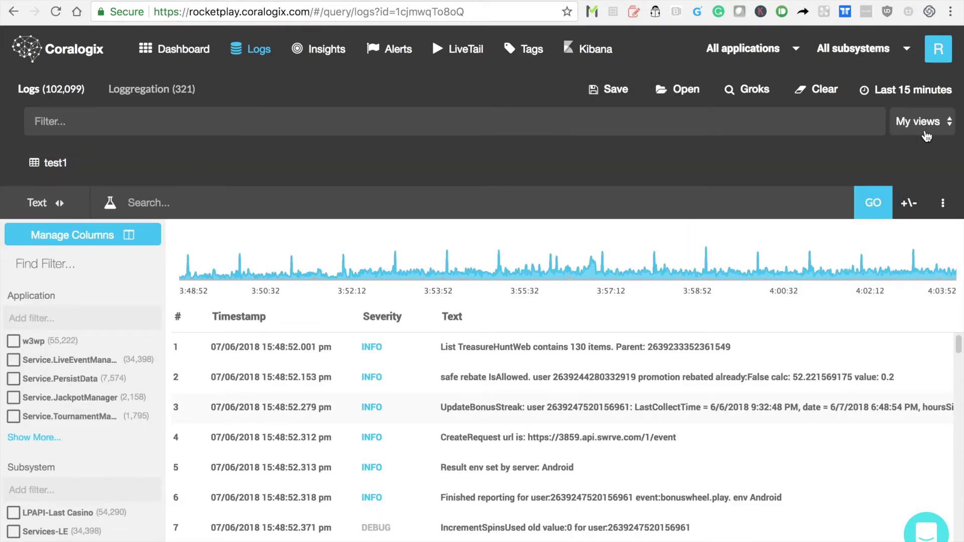
pyautogui.click(927, 131)
pyautogui.click(933, 116)
pyautogui.press('Up')
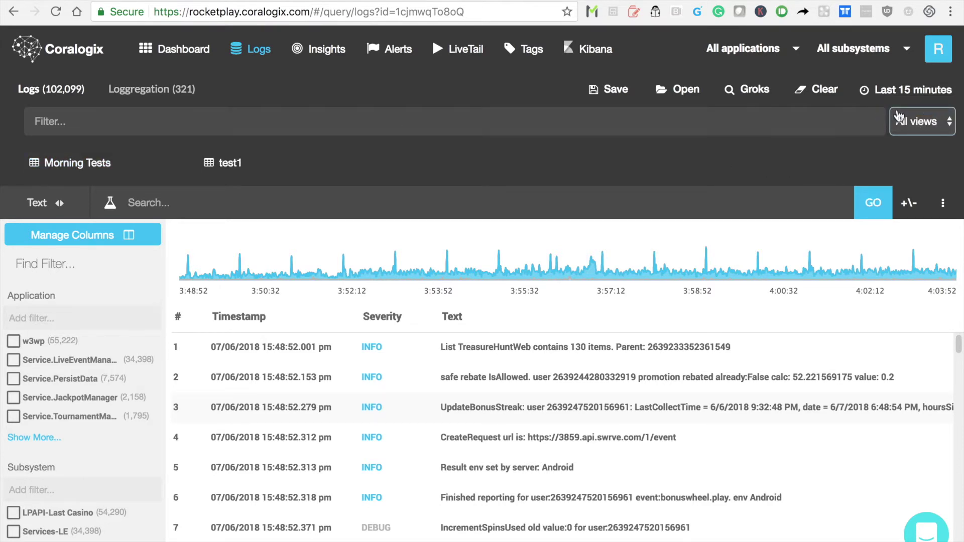
pyautogui.click(913, 93)
pyautogui.click(913, 92)
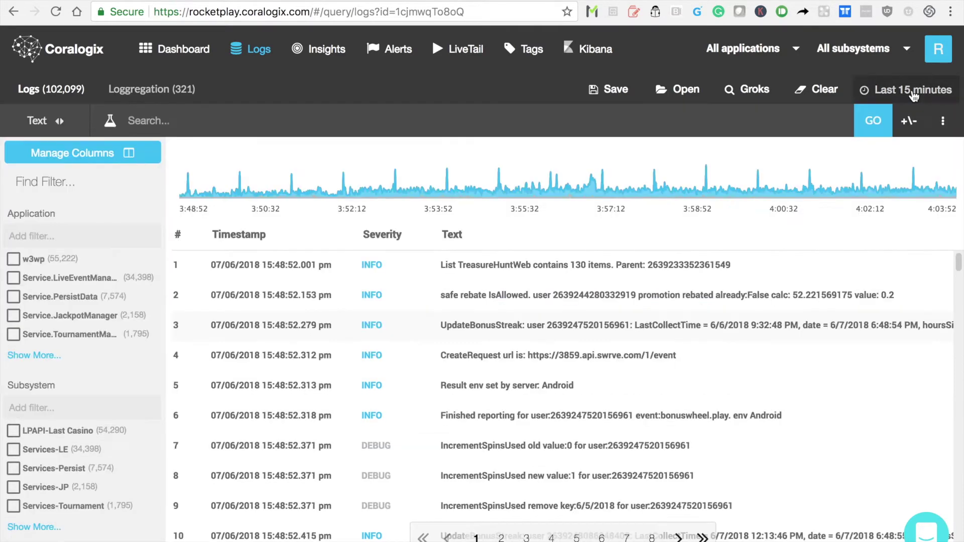
# - Search the logs for "error" over the last 24 hours
pyautogui.scroll(-3, 673, 360)
pyautogui.click(208, 123)
pyautogui.write('error')
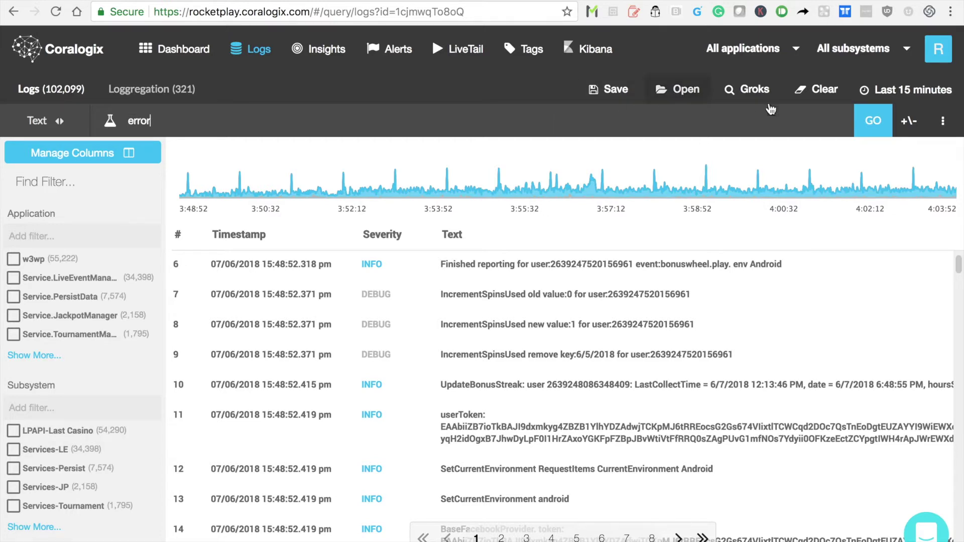
pyautogui.click(883, 90)
pyautogui.click(261, 173)
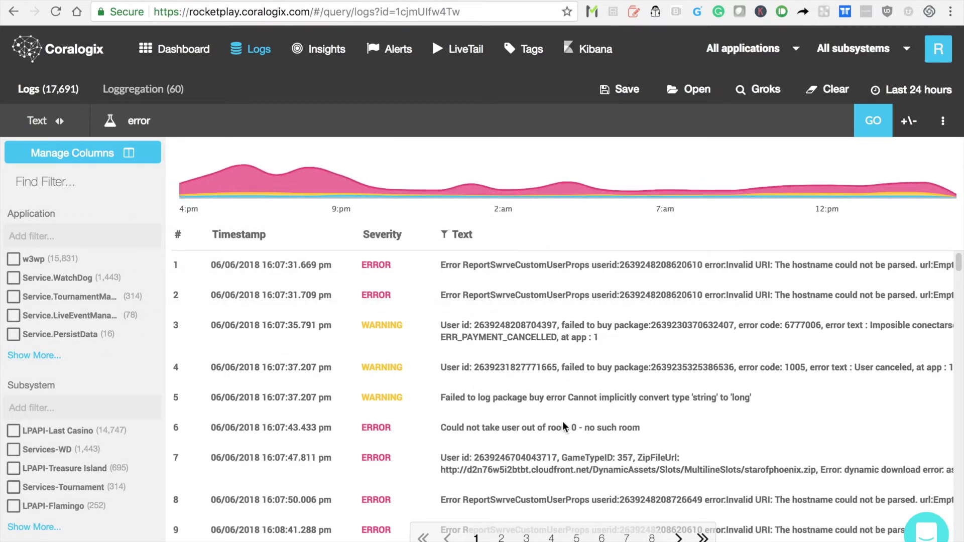
# - Narrow the error results on the timeline chart to 06/06/2018 18:24:25 through 07/06/2018 12:45:20
pyautogui.scroll(-10, 563, 420)
pyautogui.moveTo(291, 174); pyautogui.dragTo(835, 178)
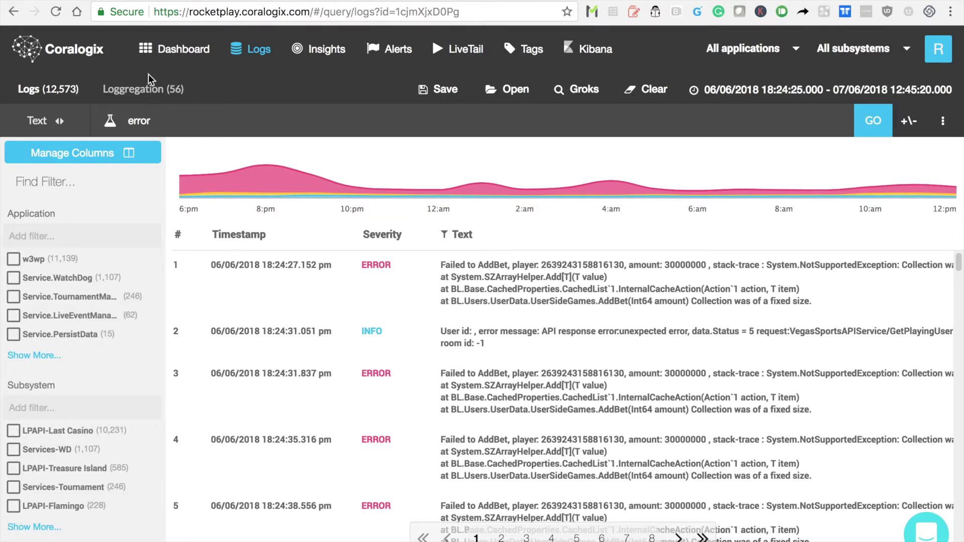
# - Open the Loggregation of the error query and examine its log templates with their severities, occurrences and ratios
pyautogui.click(147, 89)
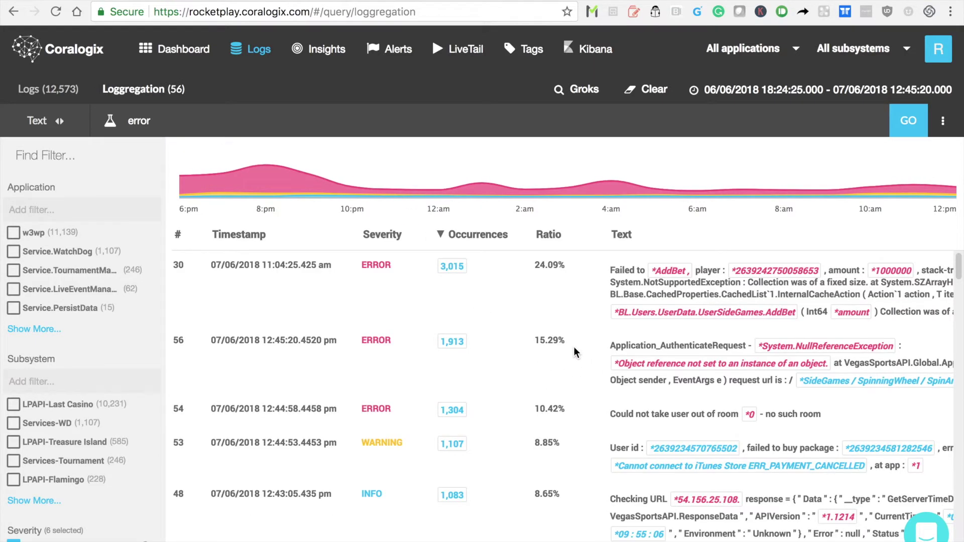
pyautogui.hscroll(5, 701, 352)
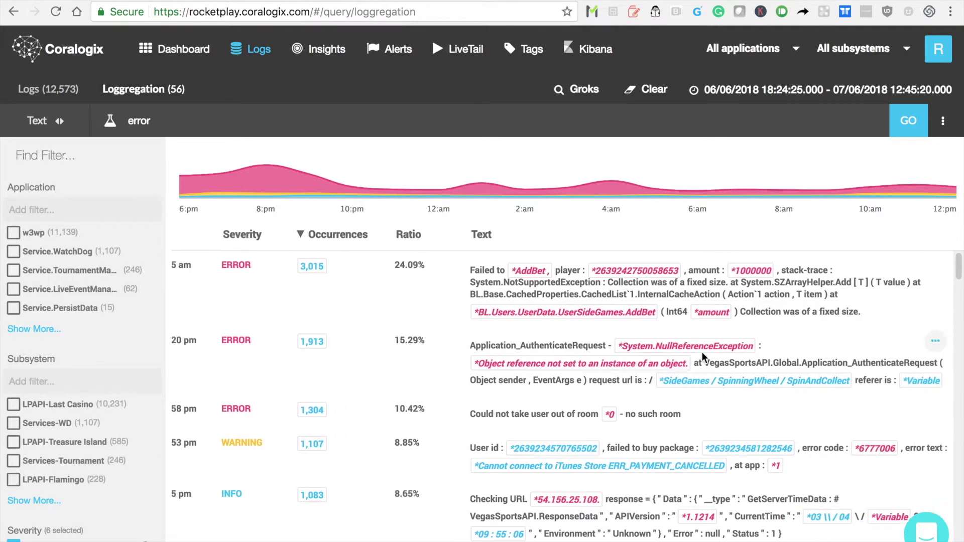
pyautogui.scroll(-2, 701, 351)
pyautogui.scroll(-3, 703, 357)
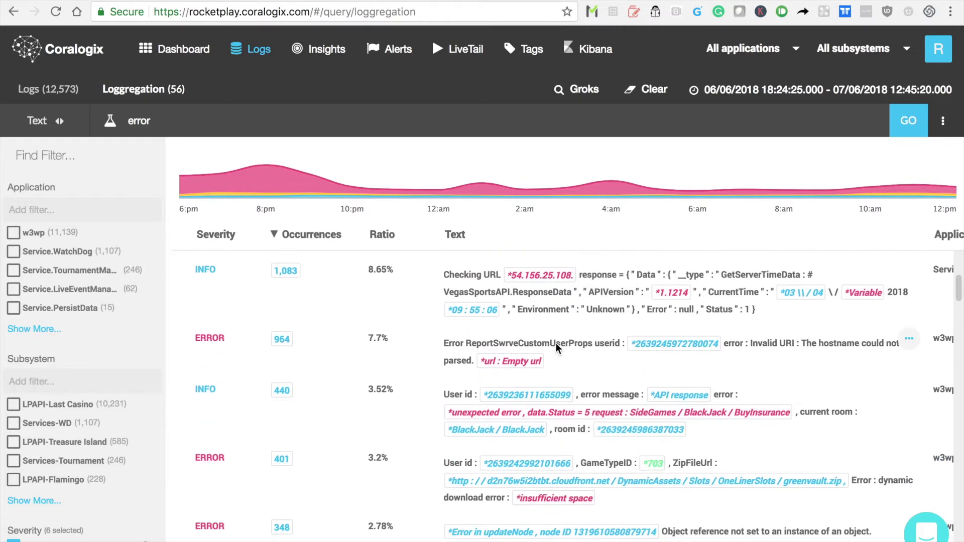
pyautogui.scroll(5, 615, 305)
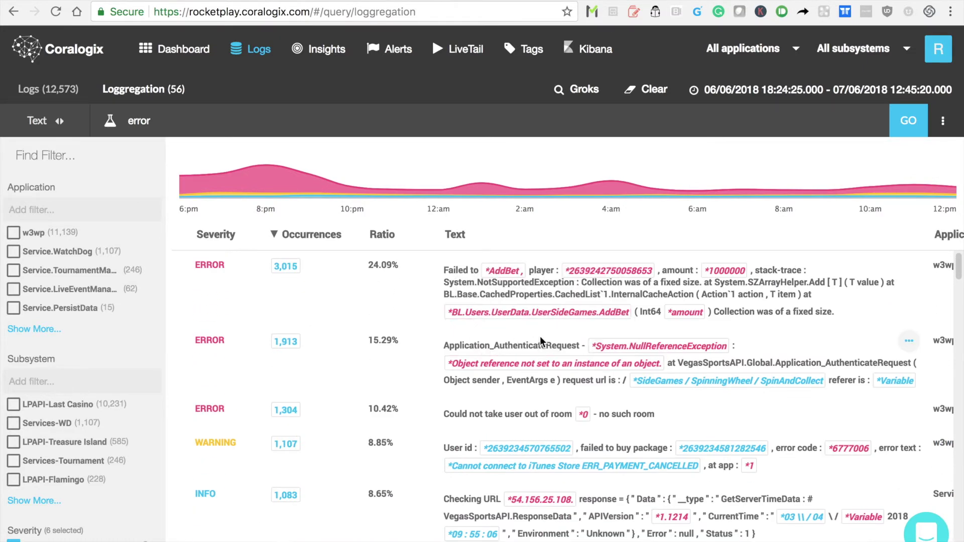
pyautogui.scroll(-6, 424, 344)
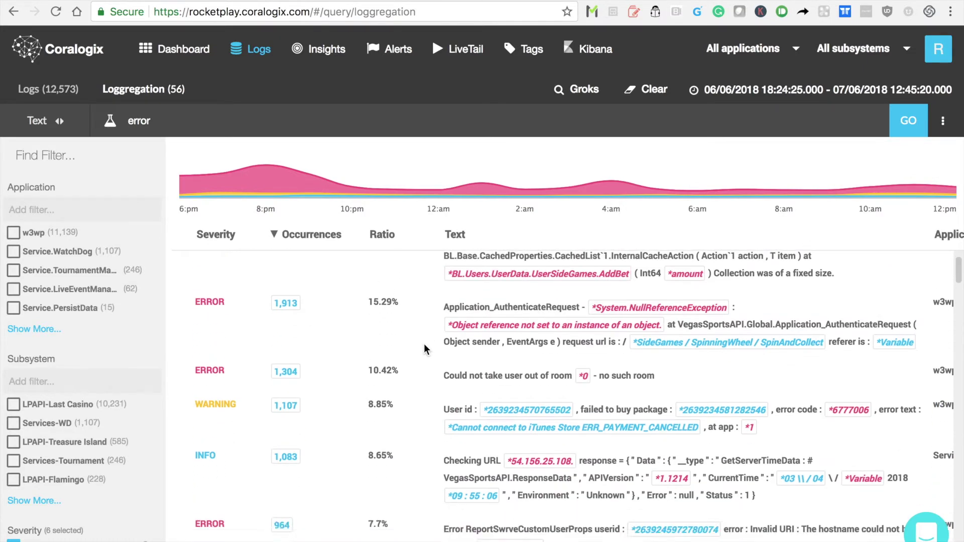
pyautogui.scroll(-10, 424, 344)
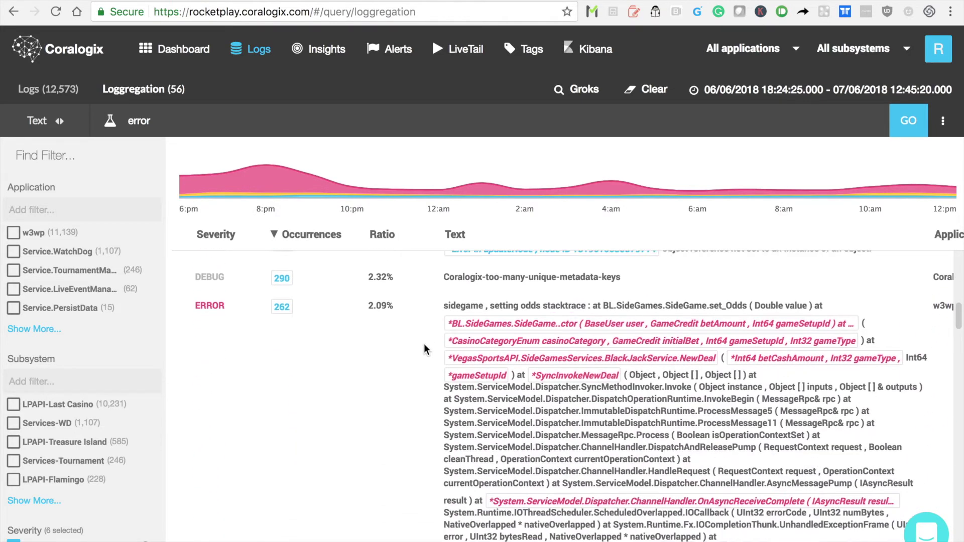
pyautogui.scroll(-10, 423, 349)
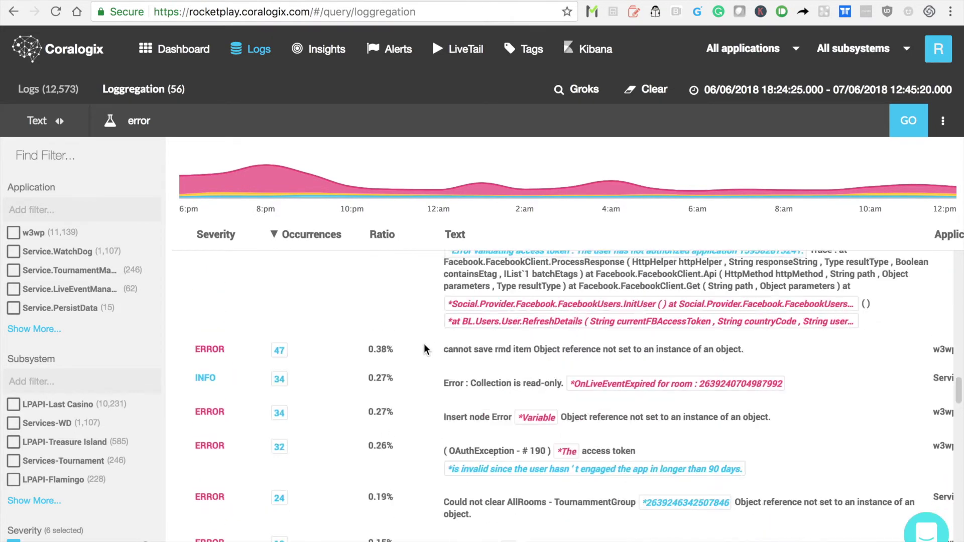
pyautogui.scroll(-8, 425, 348)
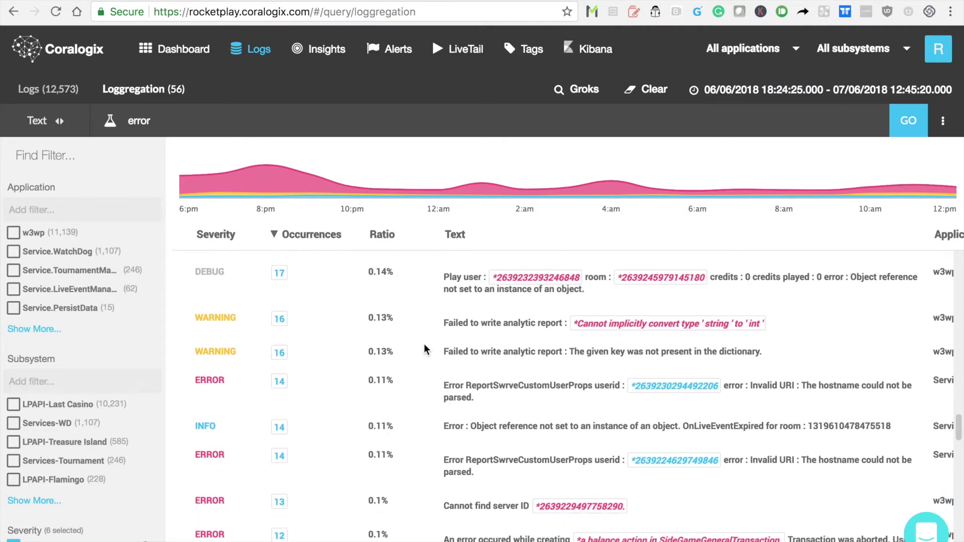
pyautogui.scroll(20, 426, 466)
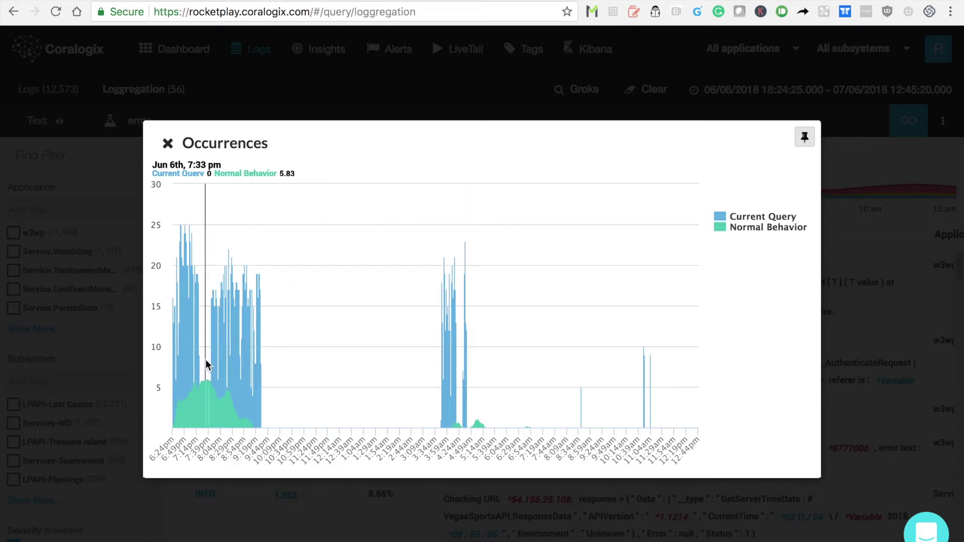
# - Zoom into the occurrences chart of the failed AddBet template around 7:50–7:56 pm, and view the distribution of its player values
pyautogui.moveTo(200, 360); pyautogui.dragTo(253, 375)
pyautogui.moveTo(314, 384); pyautogui.dragTo(345, 386)
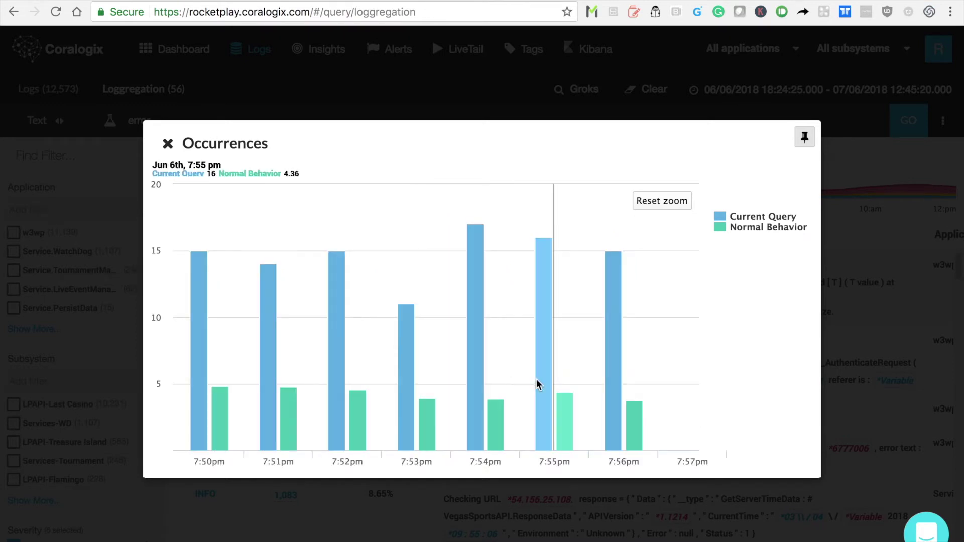
pyautogui.click(908, 349)
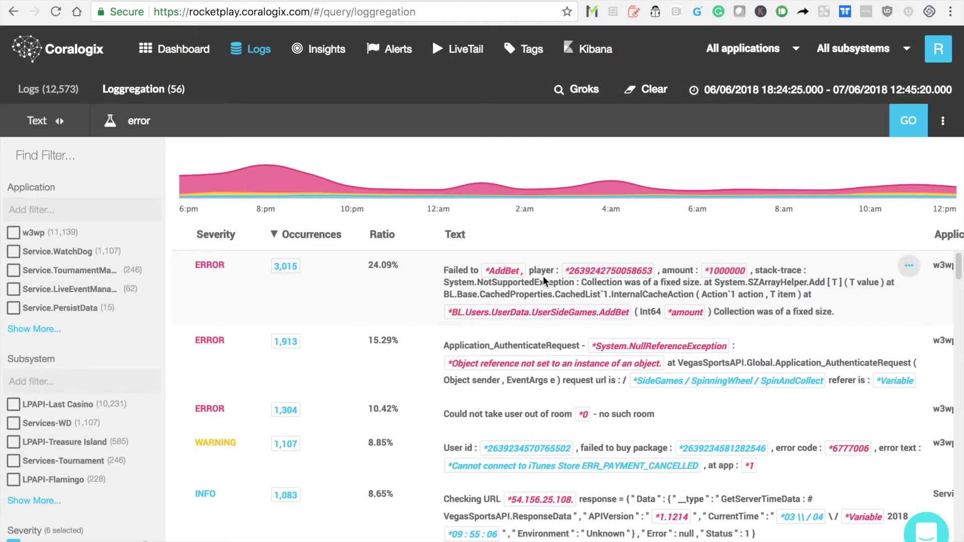
pyautogui.click(593, 271)
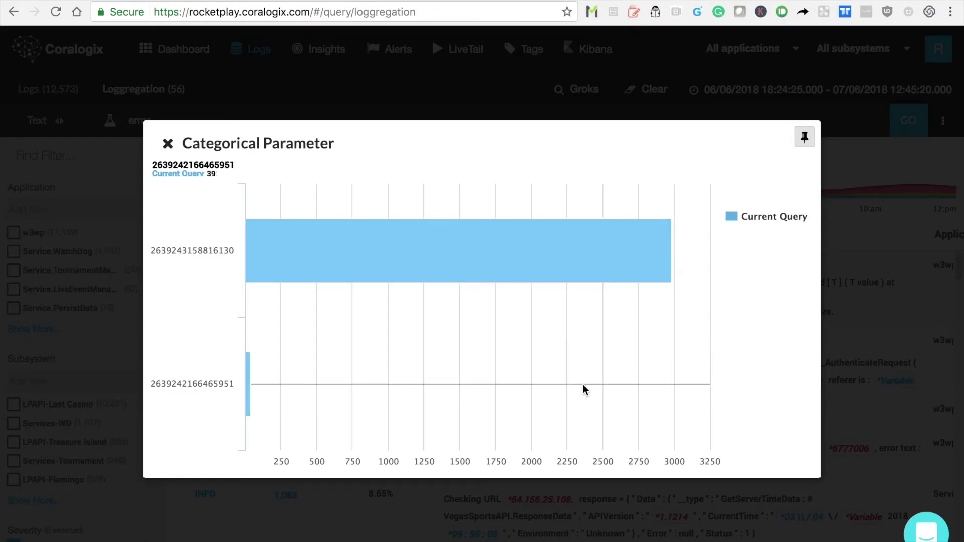
pyautogui.click(860, 331)
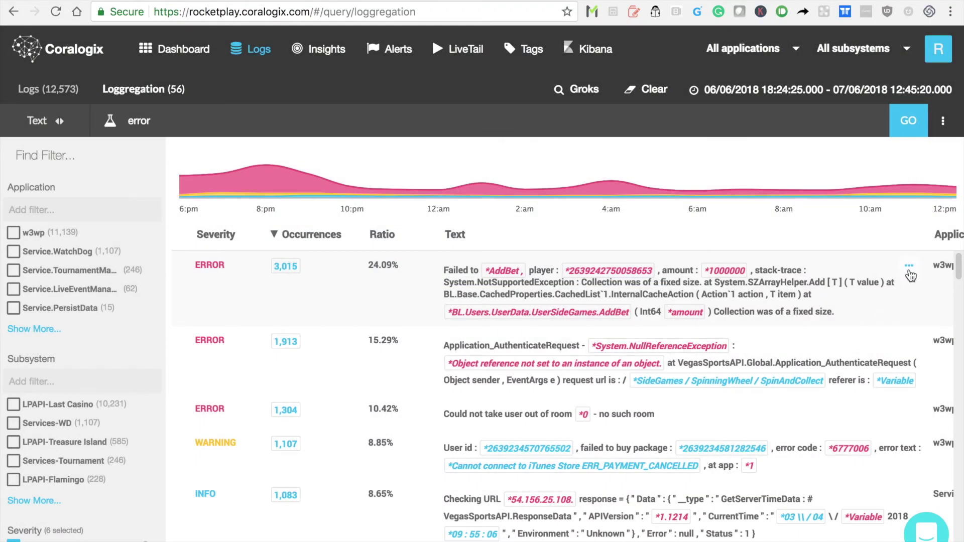
# - Open the details of the failed AddBet error and run a query on its log template
pyautogui.click(912, 266)
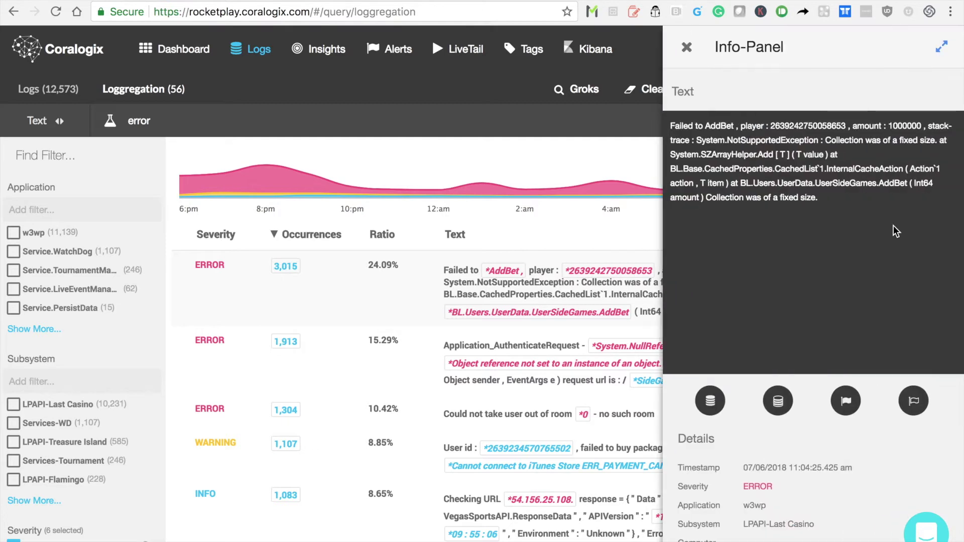
pyautogui.doubleClick(815, 128)
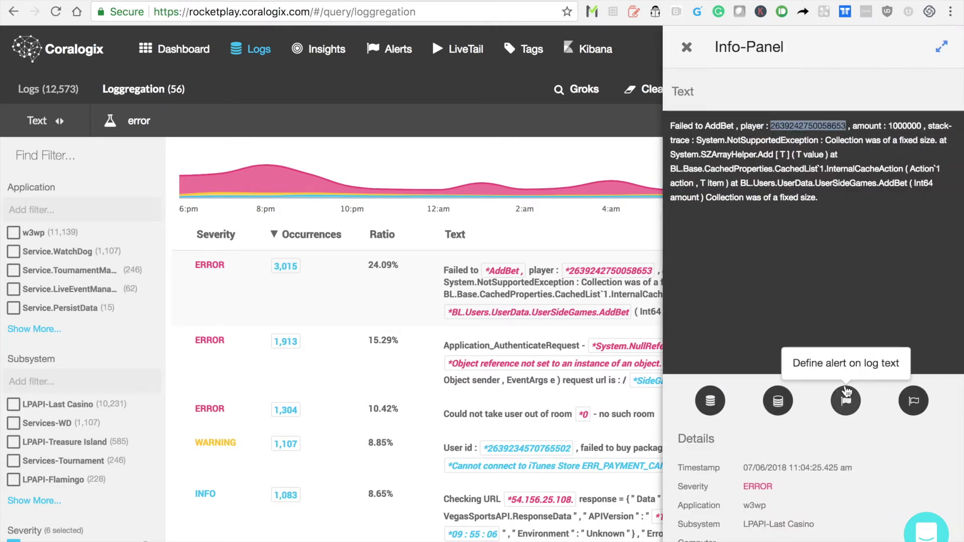
pyautogui.click(722, 284)
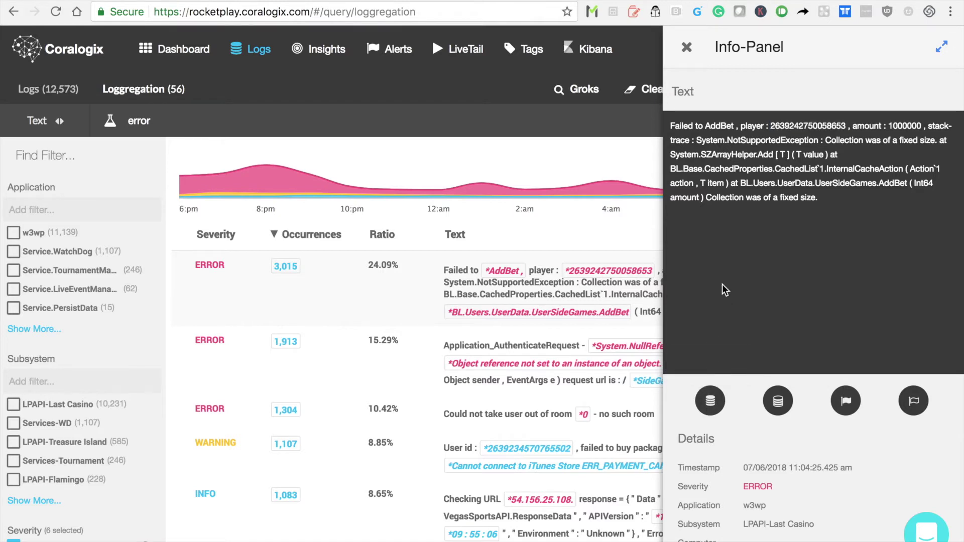
pyautogui.click(774, 412)
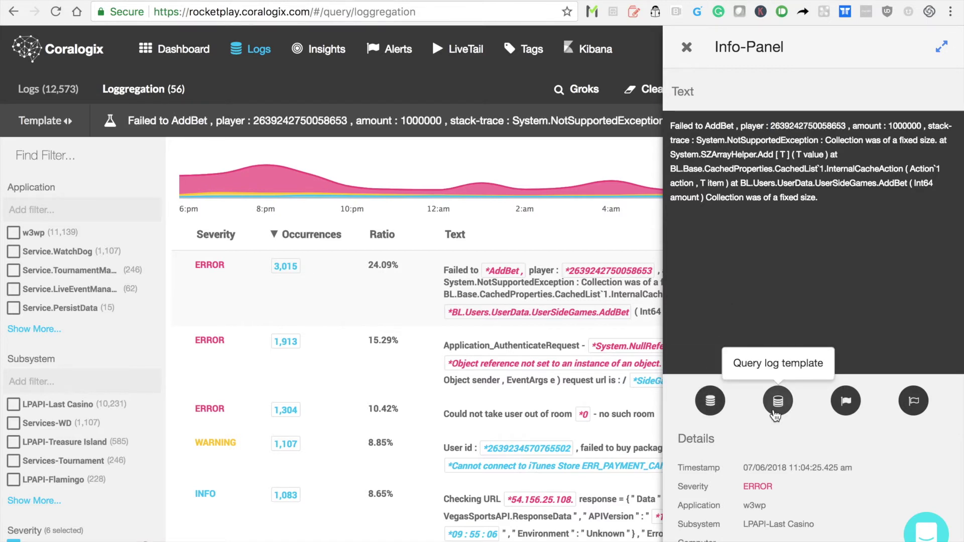
pyautogui.click(686, 48)
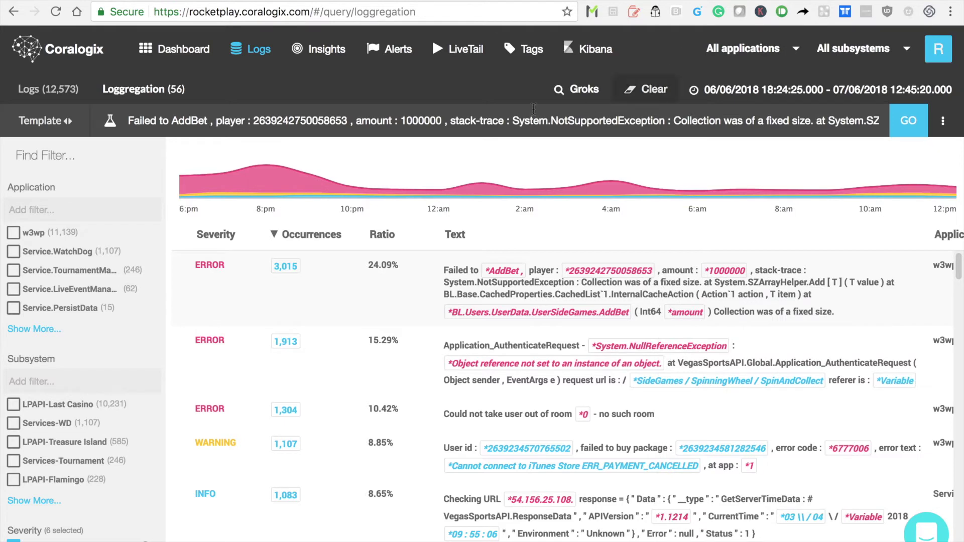
pyautogui.click(57, 128)
pyautogui.click(56, 129)
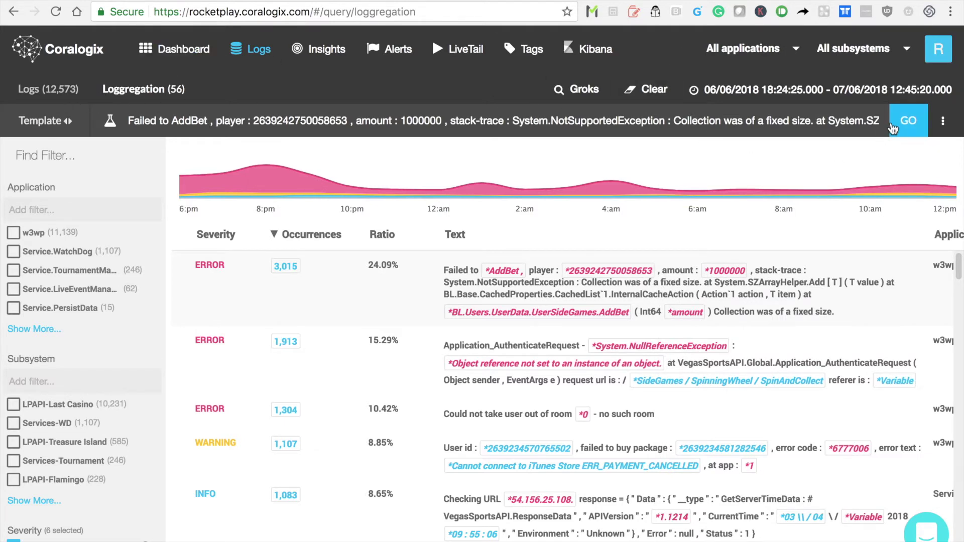
pyautogui.click(909, 123)
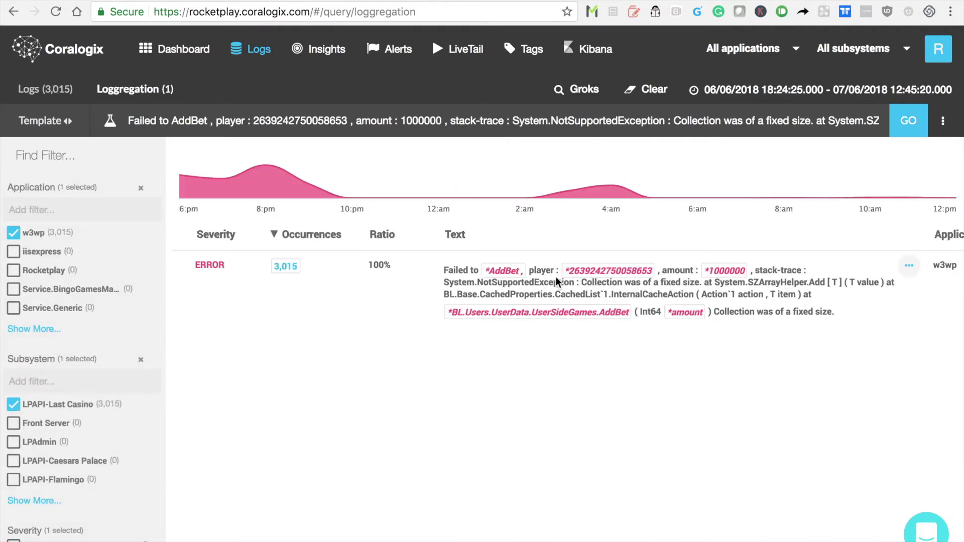
# - Browse the individual logs matching the template and query the logs 5s before and after the AddBet error at 18:25:20.403
pyautogui.click(58, 89)
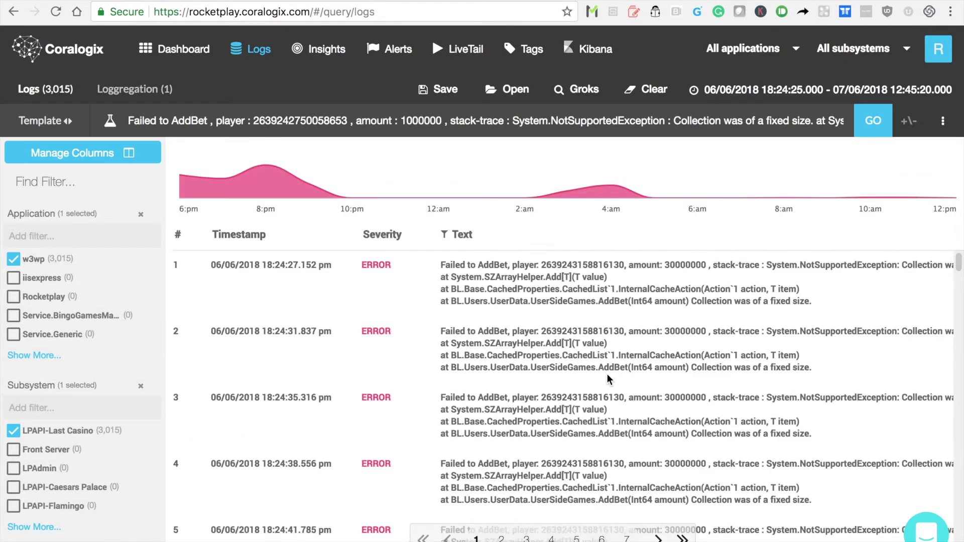
pyautogui.scroll(-5, 607, 376)
pyautogui.scroll(-4, 607, 378)
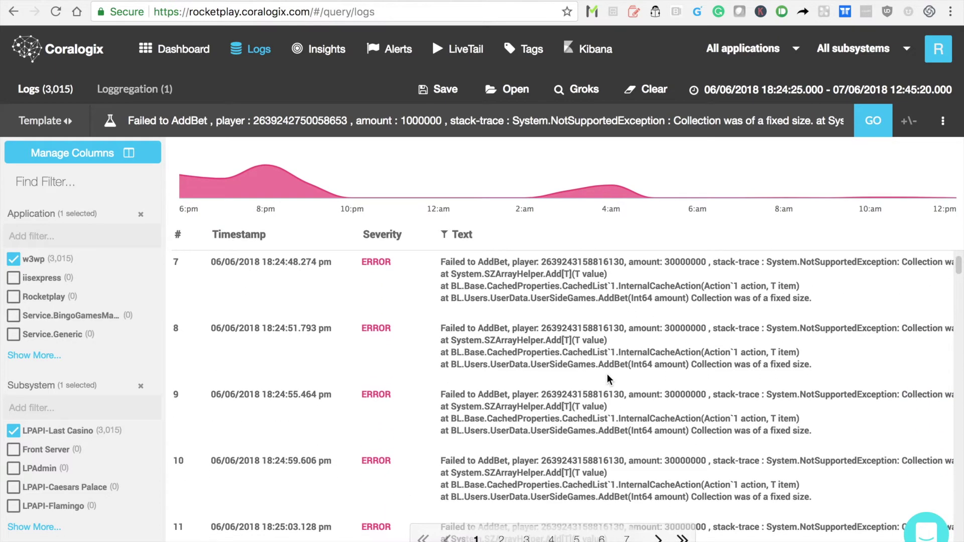
pyautogui.scroll(-5, 607, 378)
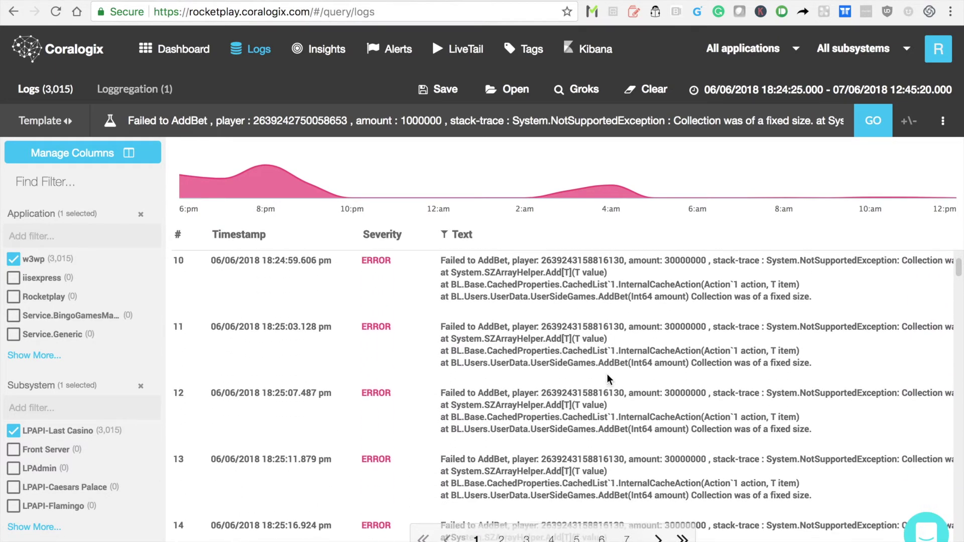
pyautogui.scroll(-2, 607, 377)
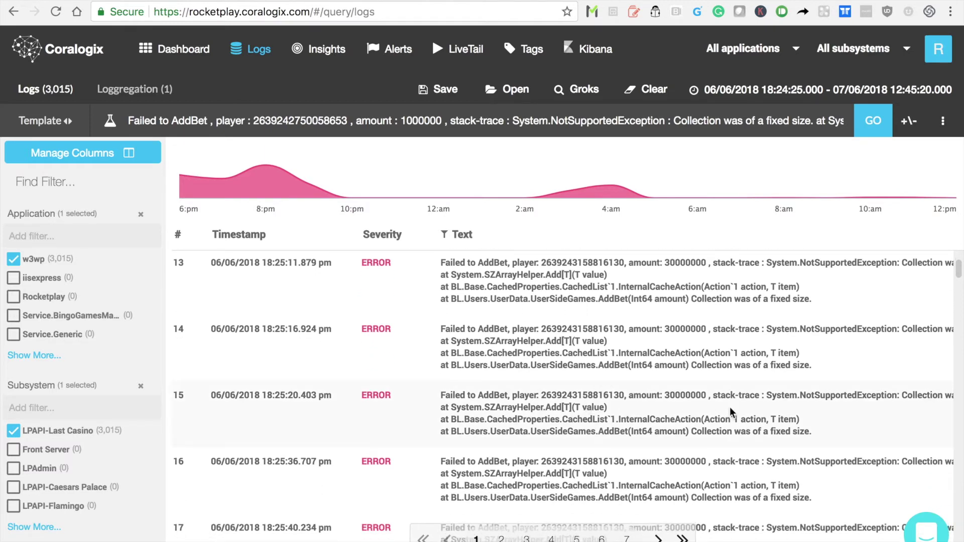
pyautogui.click(912, 122)
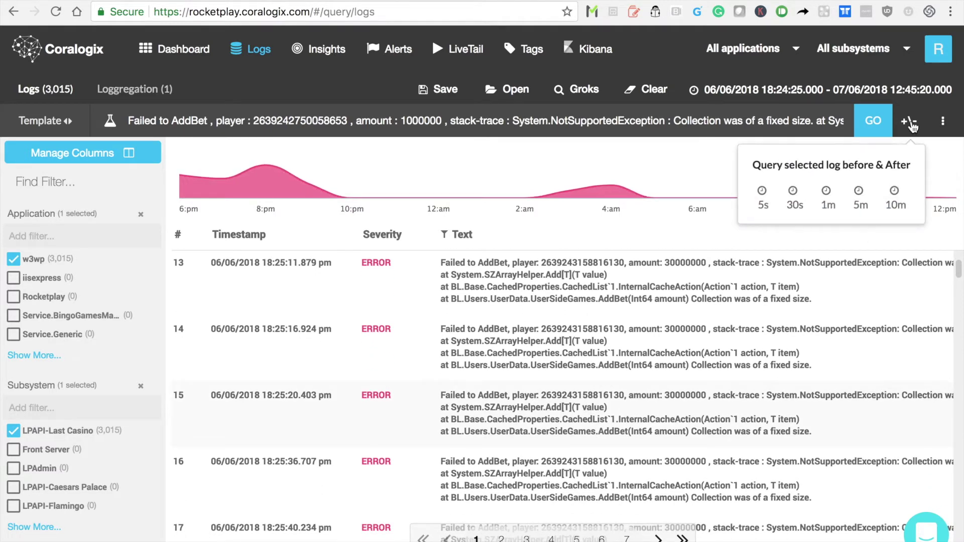
pyautogui.click(763, 196)
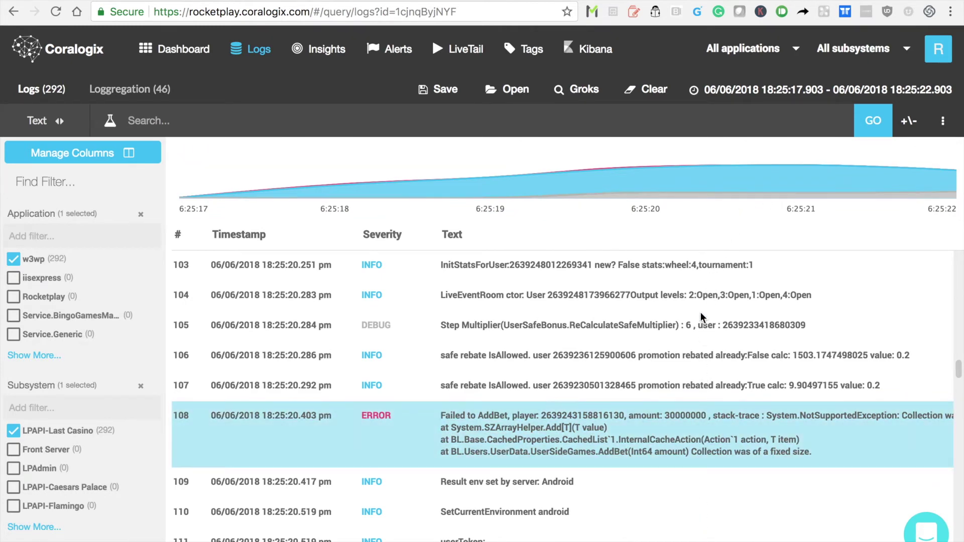
# - Define a new alert on the text NotSupportedException from the details of the highlighted AddBet error log
pyautogui.click(679, 424)
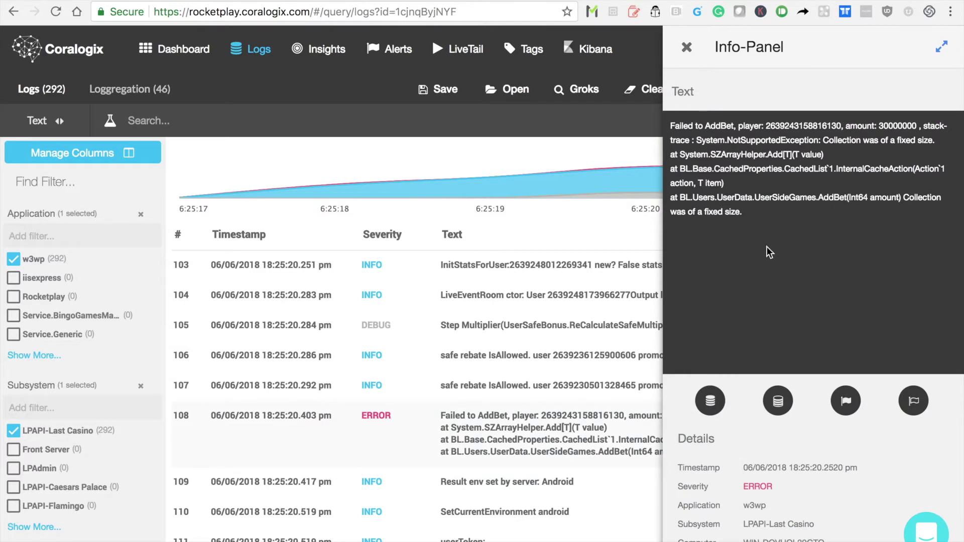
pyautogui.doubleClick(773, 140)
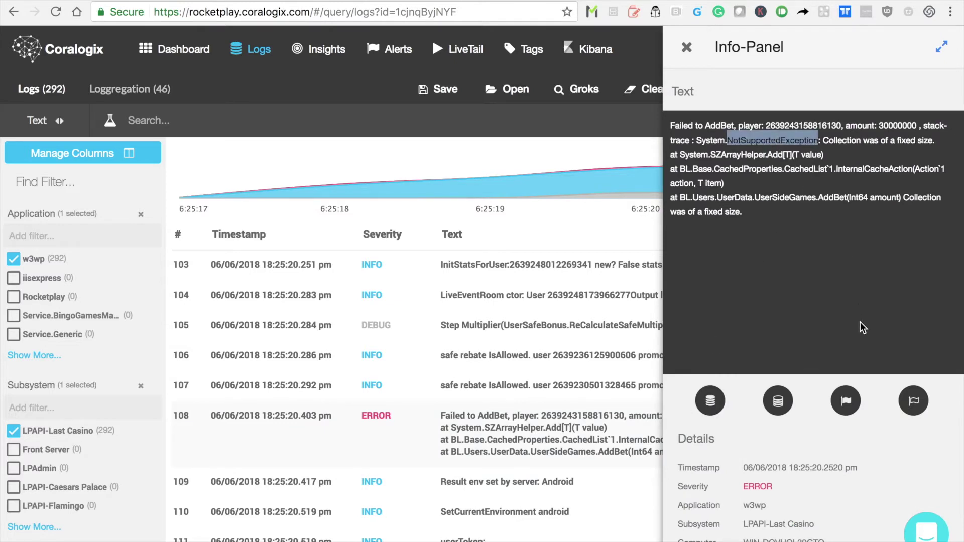
pyautogui.click(850, 399)
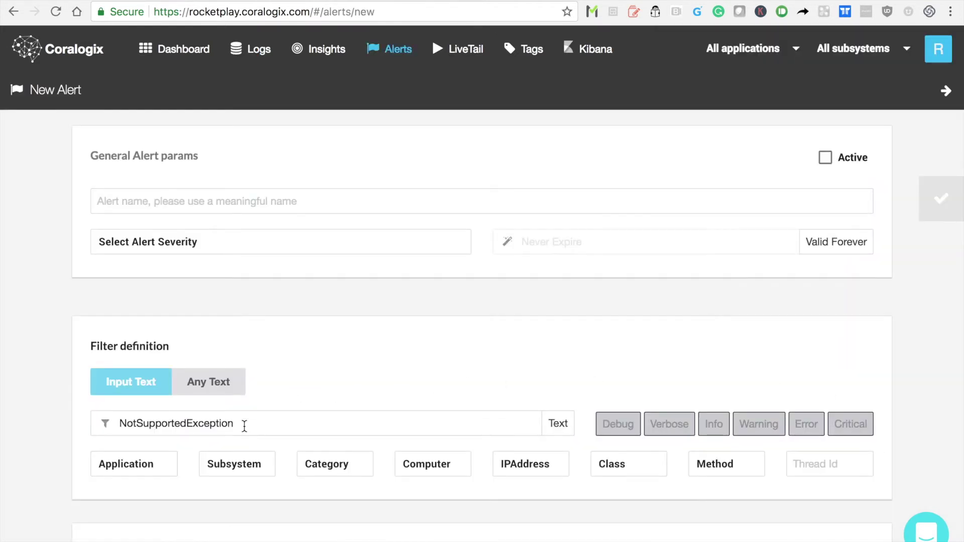
# - Set the NotSupportedException alert's rule to more than 10 times within 30 minutes
pyautogui.scroll(-1, 244, 426)
pyautogui.moveTo(100, 392)
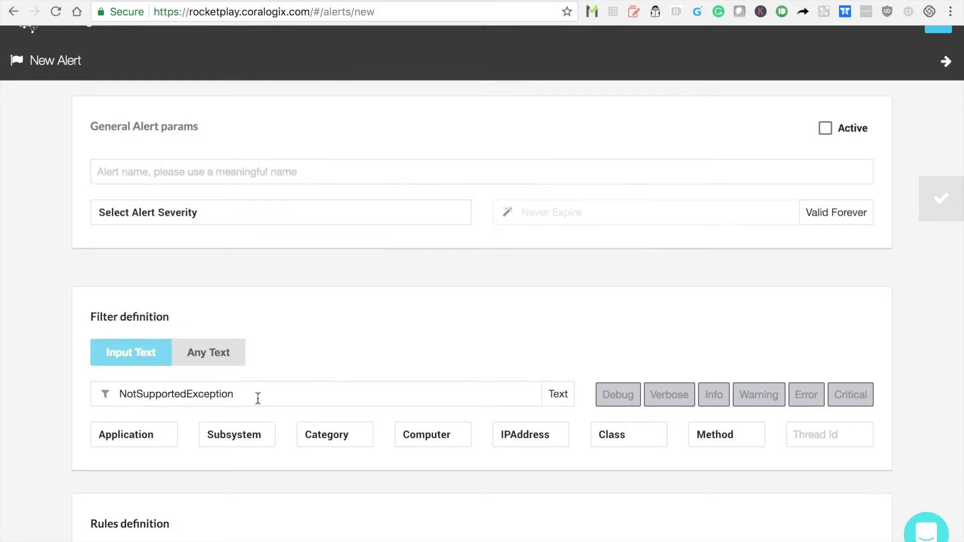
pyautogui.scroll(-5, 328, 377)
pyautogui.click(186, 465)
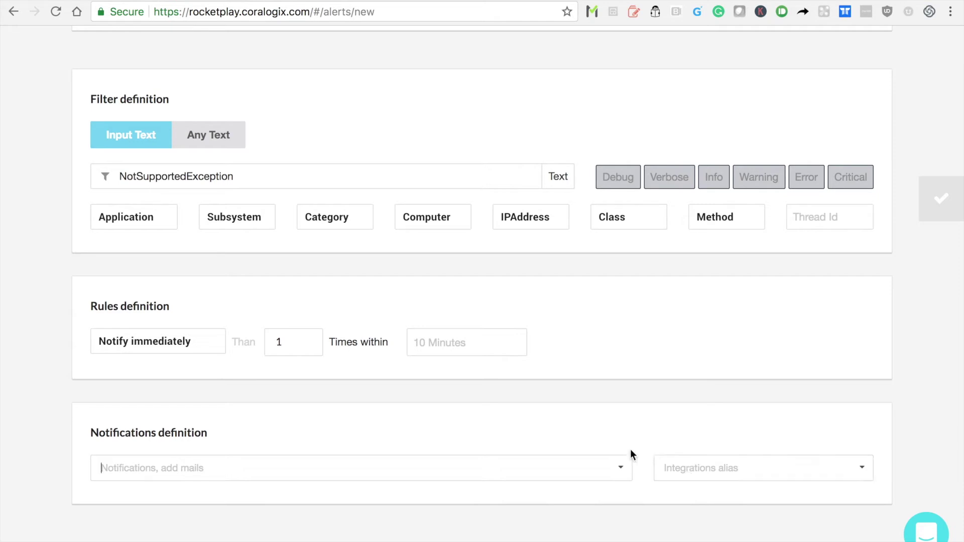
pyautogui.scroll(2, 573, 432)
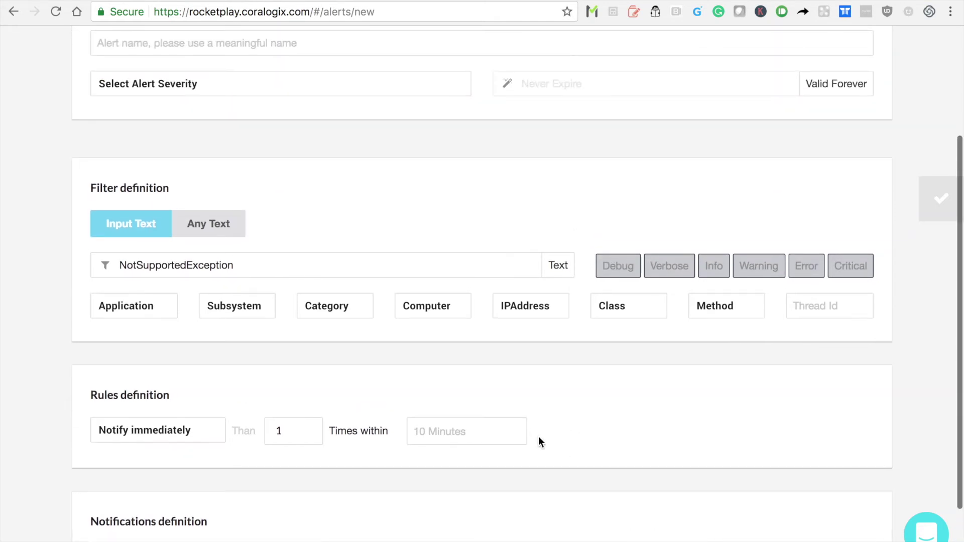
pyautogui.click(164, 439)
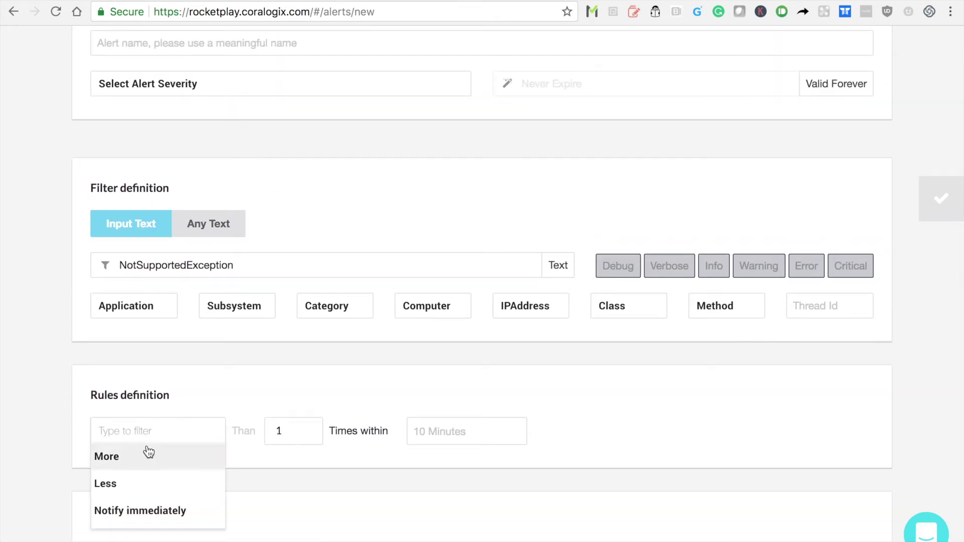
pyautogui.click(145, 450)
pyautogui.click(291, 434)
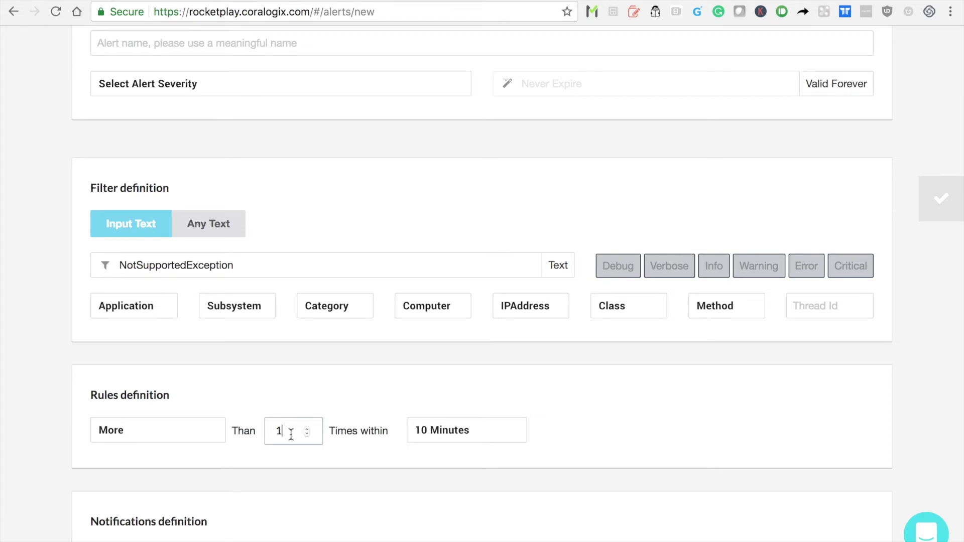
pyautogui.write('0')
pyautogui.click(469, 435)
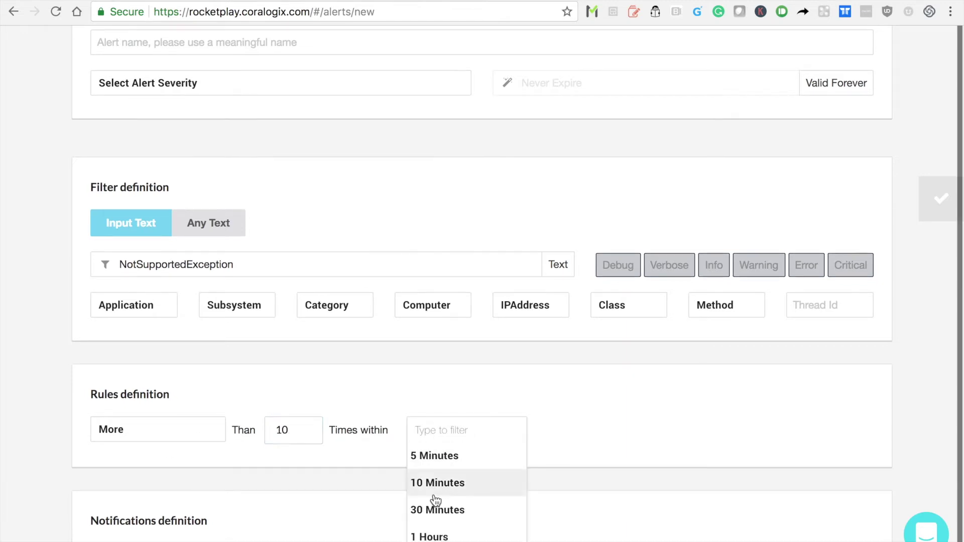
pyautogui.click(434, 512)
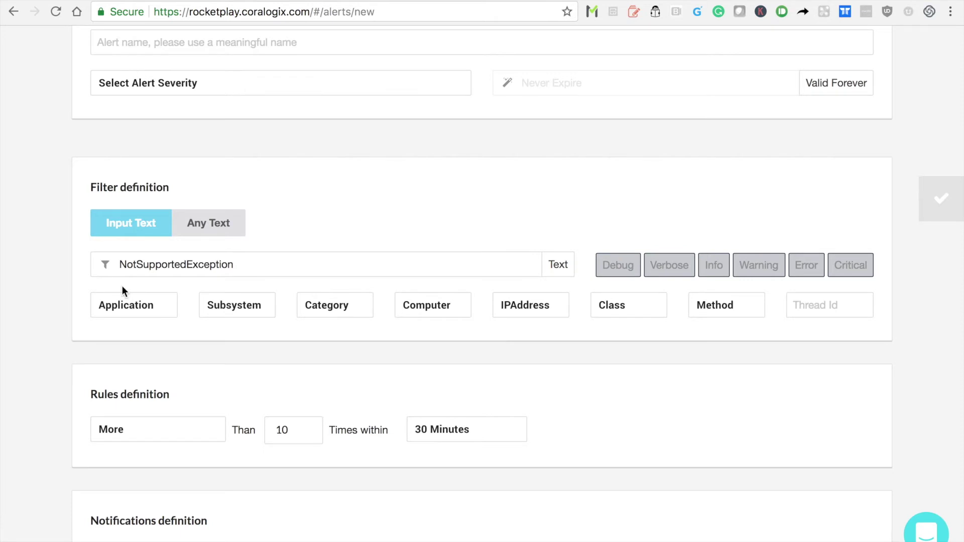
# - Change the alert's filter text to batch and its rule to less than 1 time within 1 hour
pyautogui.doubleClick(141, 254)
pyautogui.write('batch')
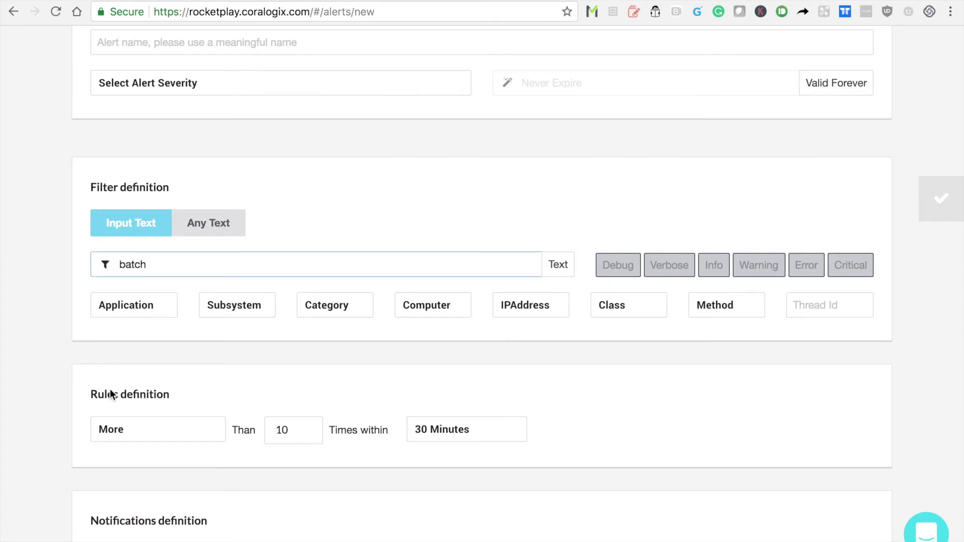
pyautogui.click(118, 430)
pyautogui.click(130, 480)
pyautogui.click(290, 435)
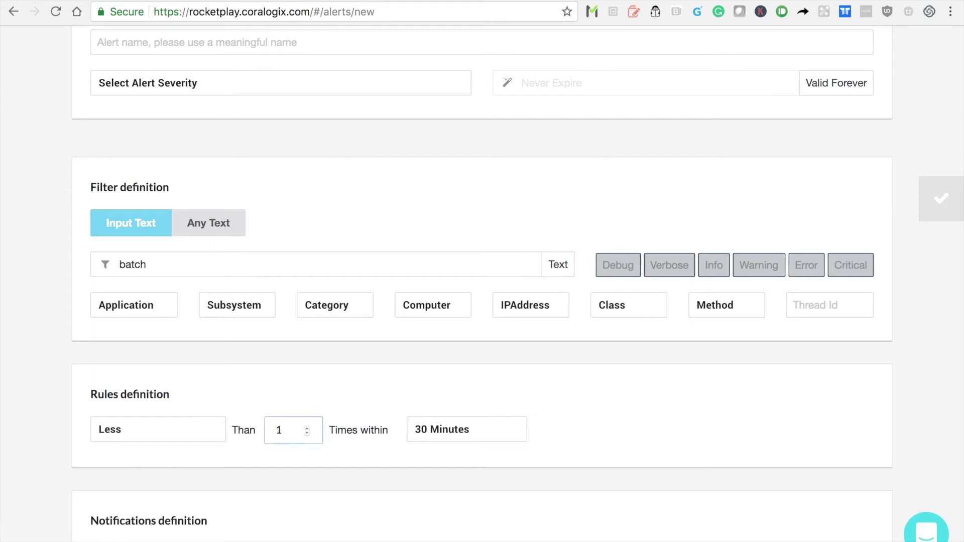
pyautogui.click(428, 435)
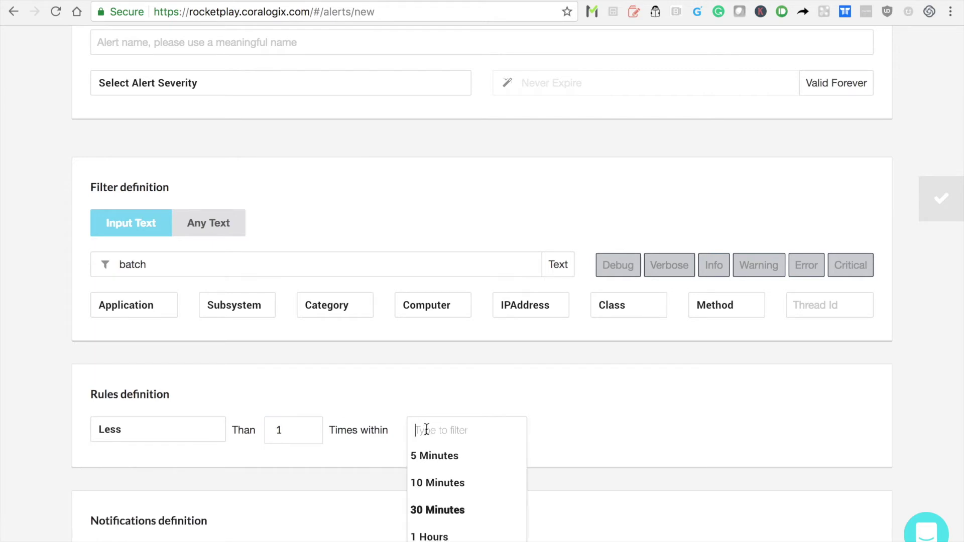
pyautogui.click(466, 531)
pyautogui.scroll(3, 631, 400)
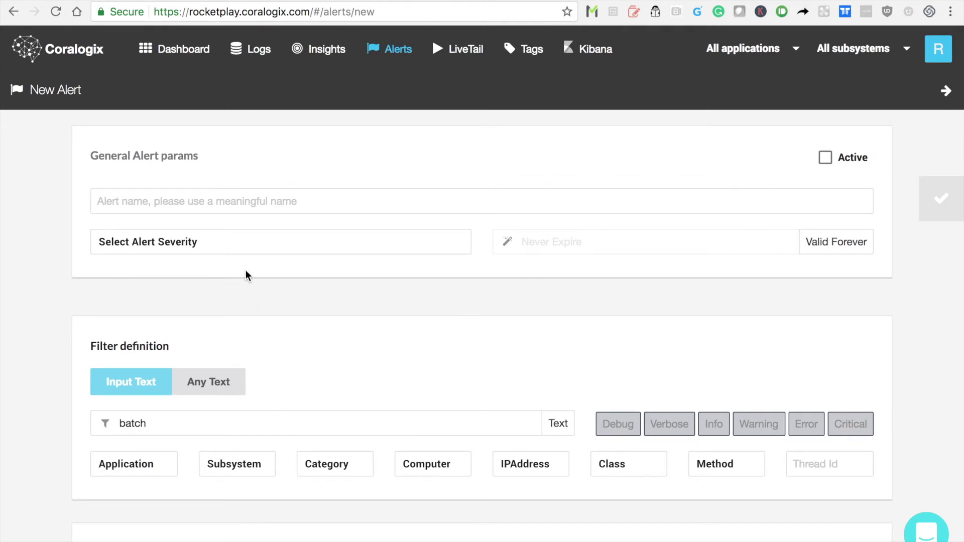
# - Open the 3-hour-old Flow Anomaly #6877 from the dashboard's insights and examine its chart and log template ratios
pyautogui.click(187, 51)
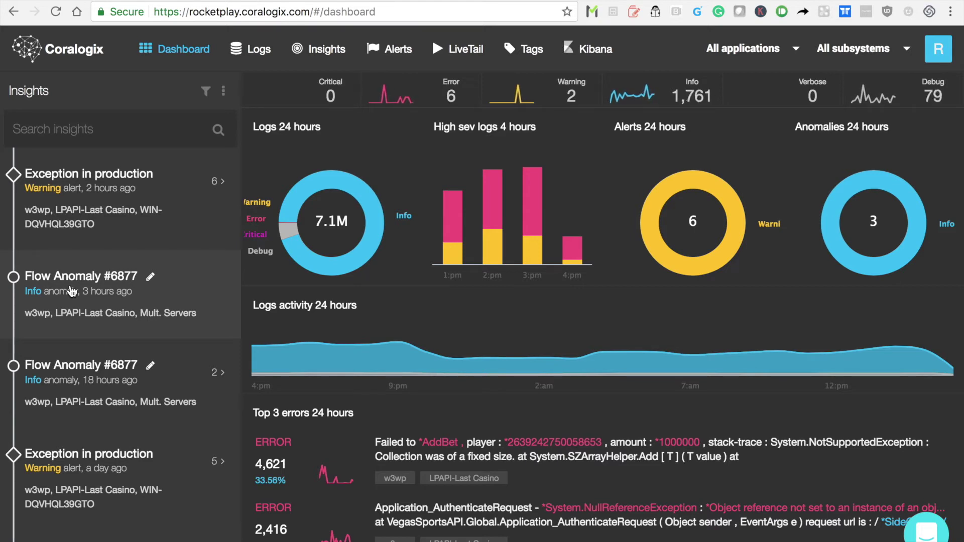
pyautogui.moveTo(89, 300)
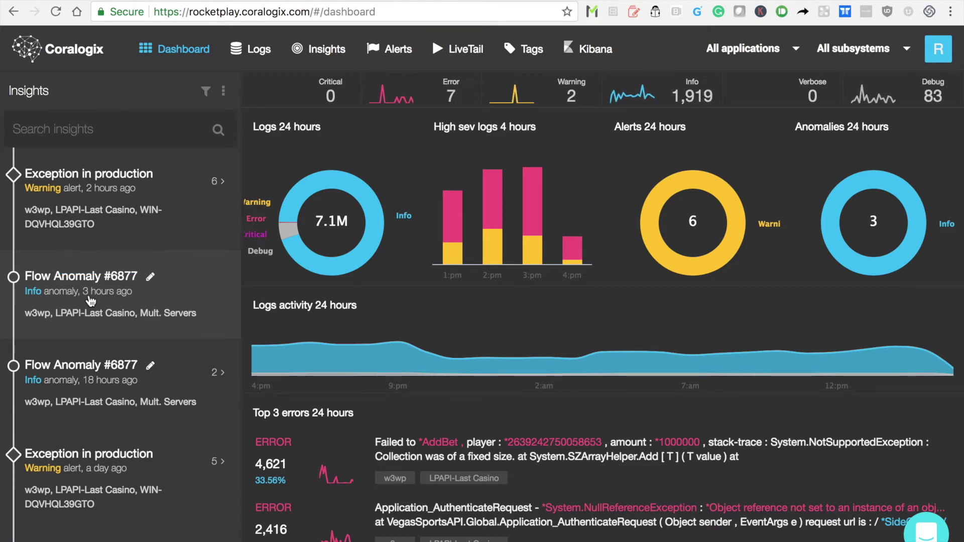
pyautogui.click(90, 301)
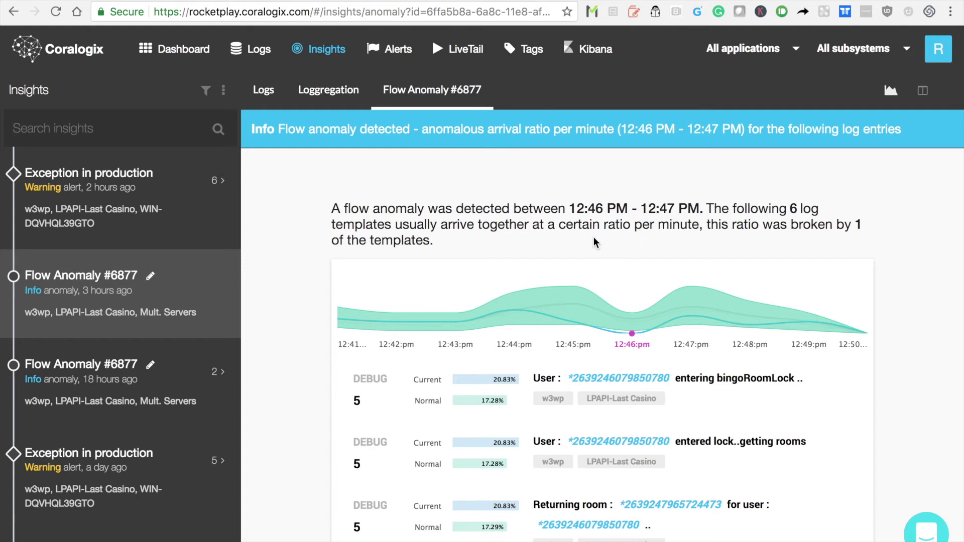
pyautogui.scroll(-1, 593, 243)
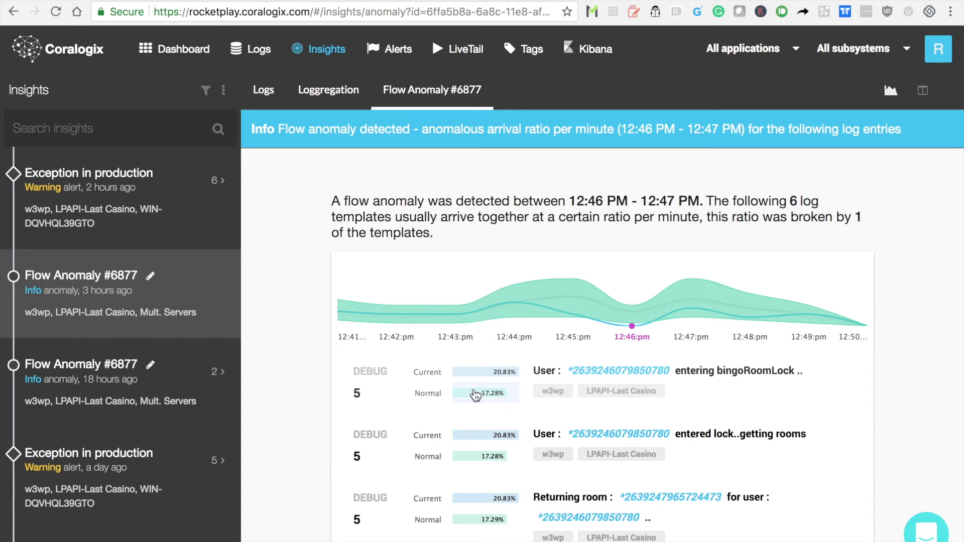
# - Compare the current and normal ratios of the log templates in Flow Anomaly #6877, including the one flagged as below normal
pyautogui.scroll(-2, 475, 397)
pyautogui.scroll(-3, 474, 402)
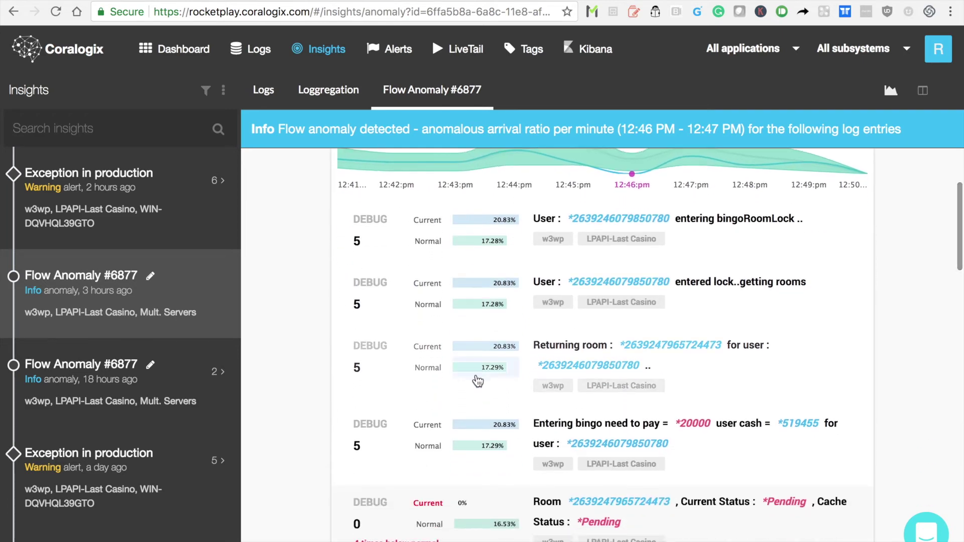
pyautogui.scroll(-5, 478, 449)
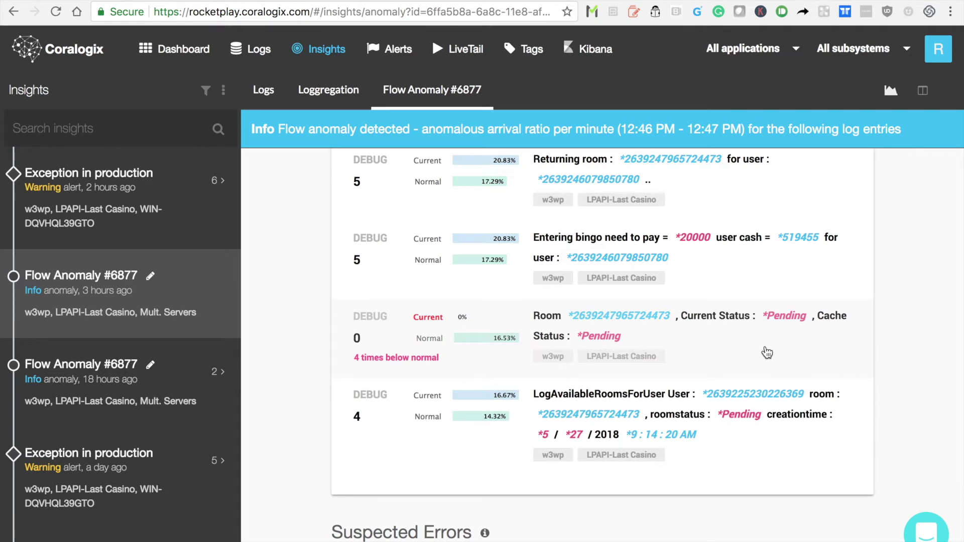
pyautogui.scroll(6, 767, 353)
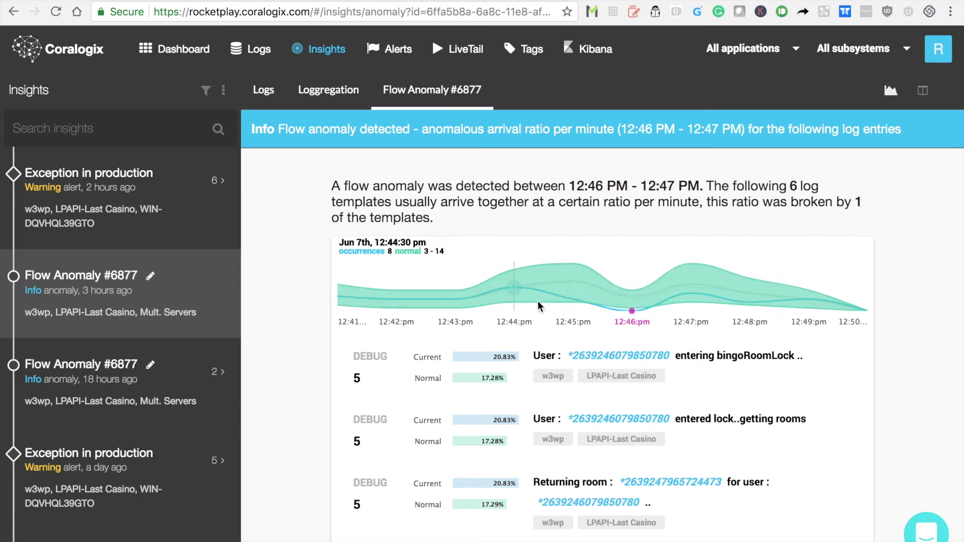
pyautogui.scroll(-1, 500, 358)
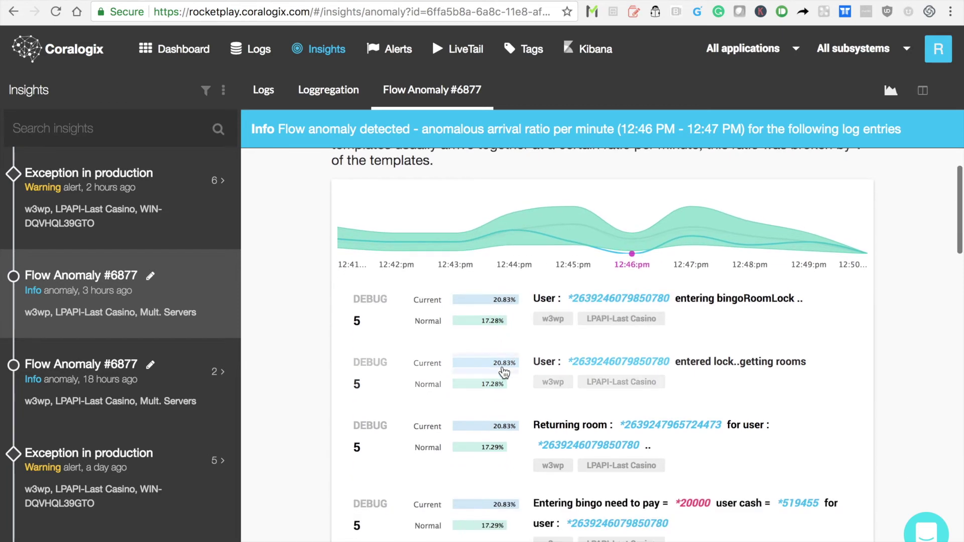
pyautogui.scroll(-3, 504, 372)
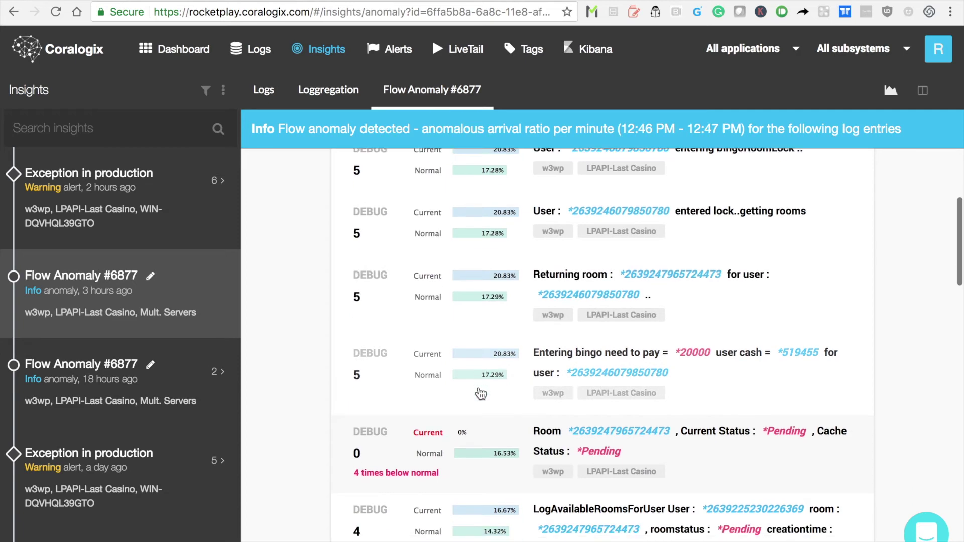
# - Examine the flow anomaly's Suspected Errors and the error and Newly introduced Logs sections beneath them
pyautogui.scroll(-2, 481, 394)
pyautogui.scroll(-5, 801, 348)
pyautogui.scroll(-1, 803, 348)
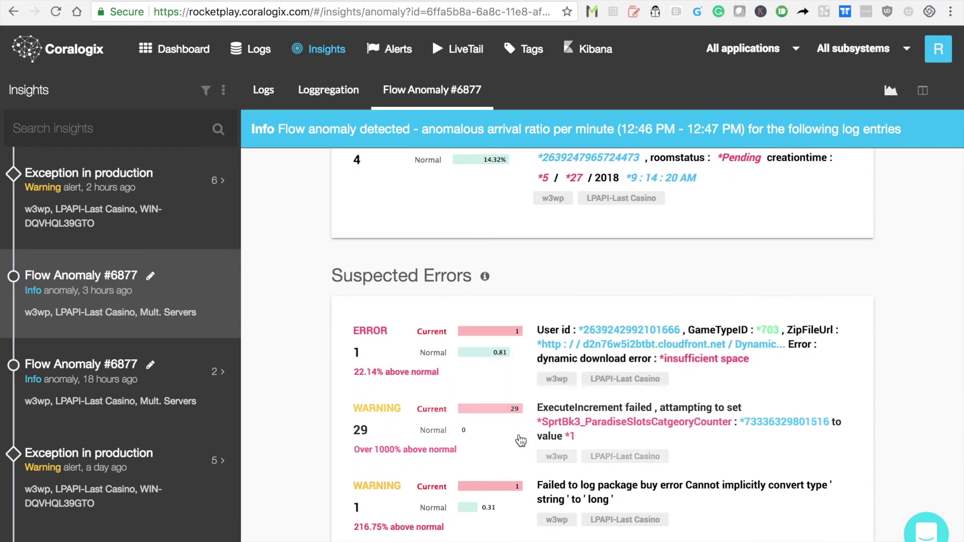
pyautogui.scroll(-1, 520, 444)
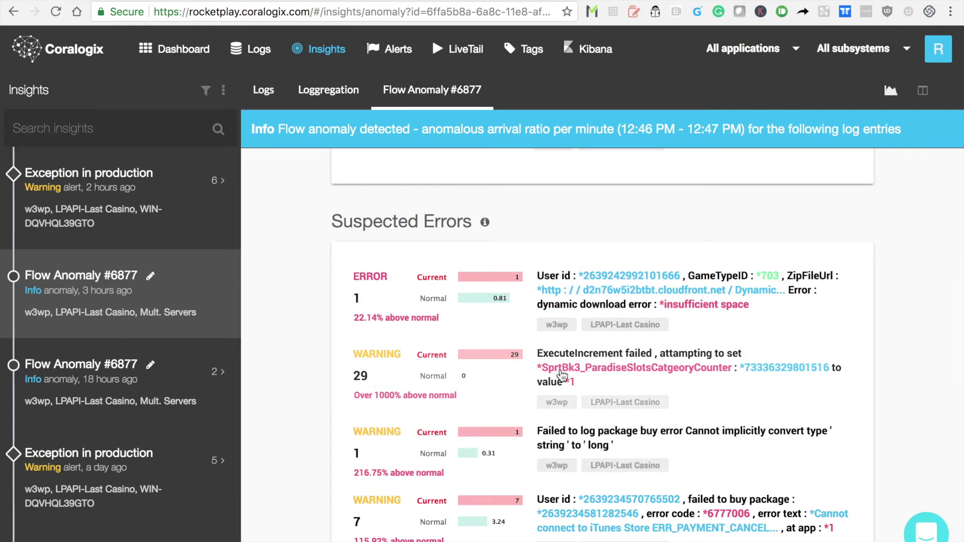
pyautogui.scroll(-1, 584, 519)
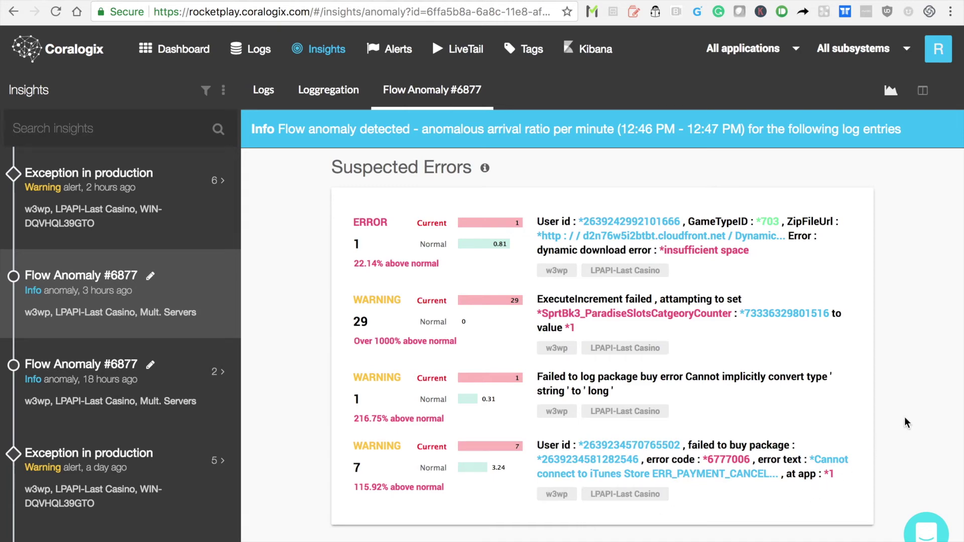
pyautogui.scroll(-6, 904, 416)
pyautogui.scroll(-5, 904, 417)
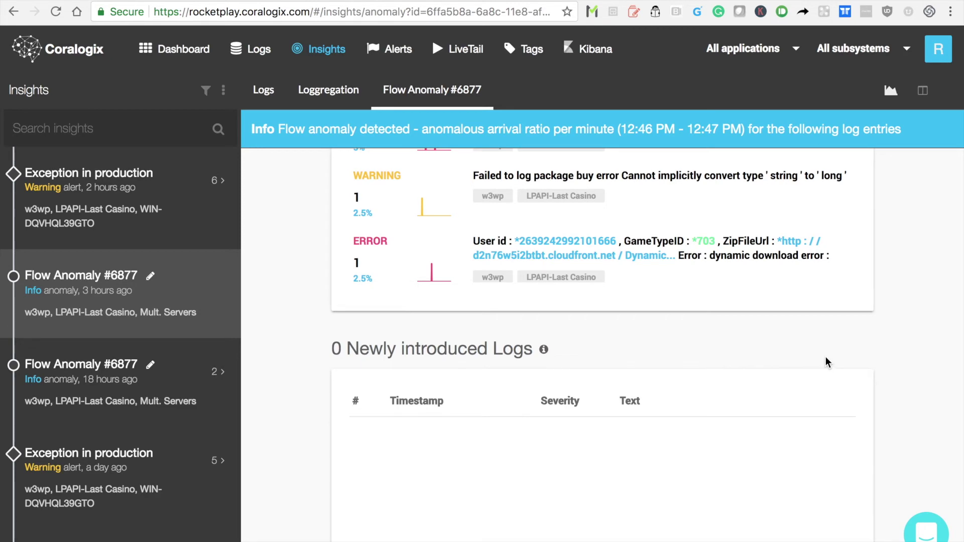
# - View the logs from the flow anomaly's time window and their Loggregation templates
pyautogui.scroll(15, 826, 357)
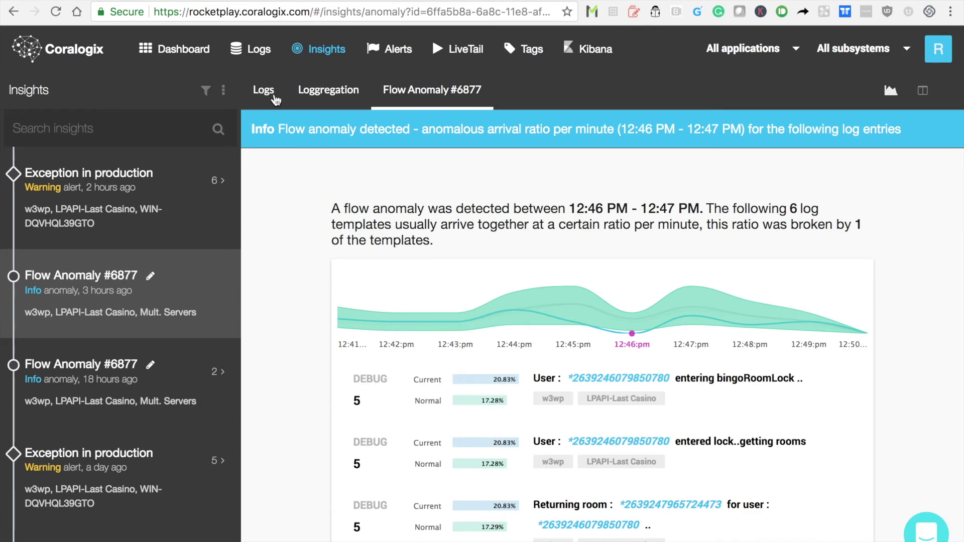
pyautogui.click(274, 95)
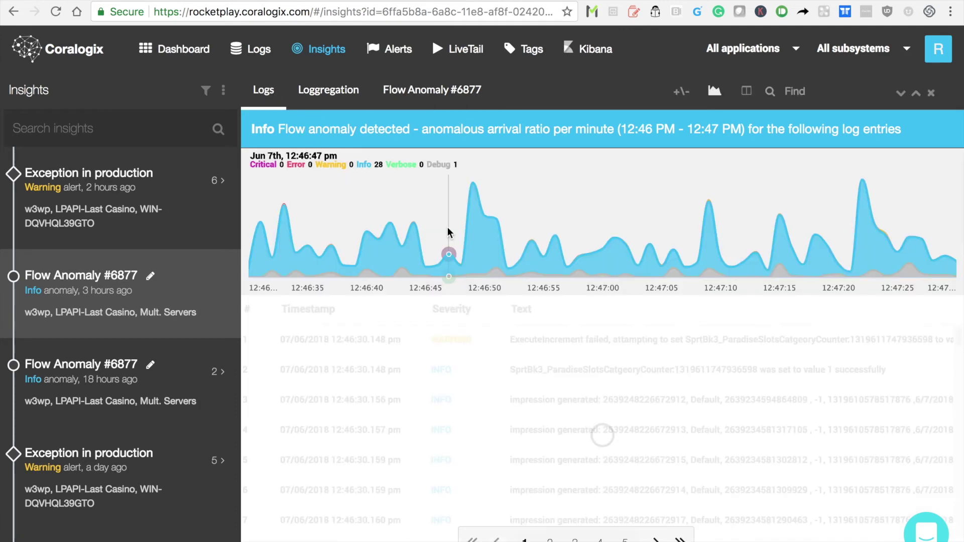
pyautogui.click(338, 96)
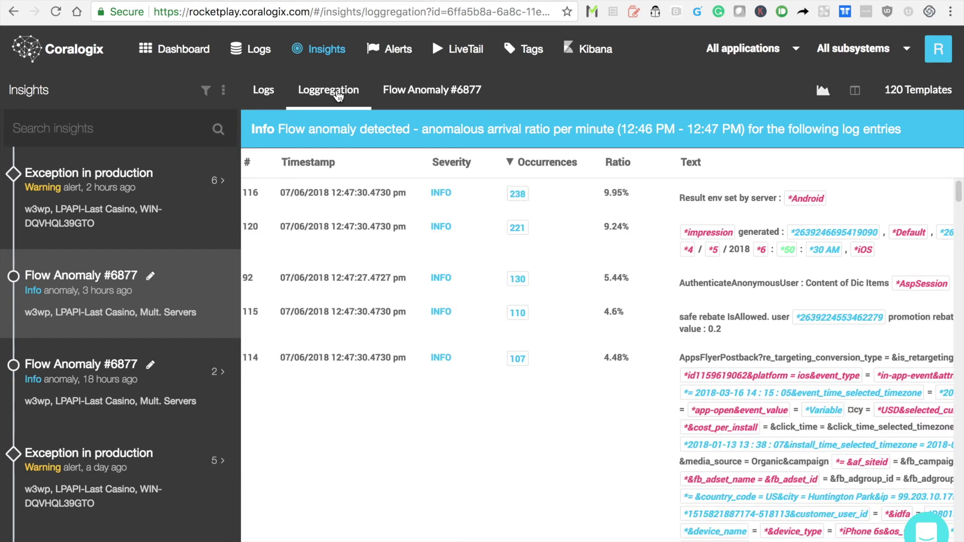
# - Start a new alert from Alerts Management and set its severity to Warning
pyautogui.click(389, 51)
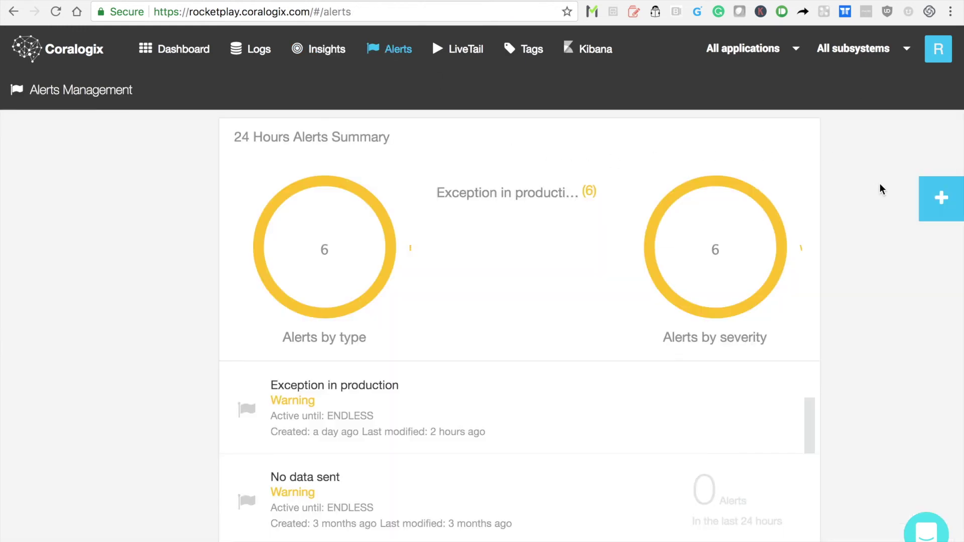
pyautogui.click(946, 199)
pyautogui.click(258, 194)
pyautogui.scroll(-1, 258, 194)
pyautogui.click(238, 204)
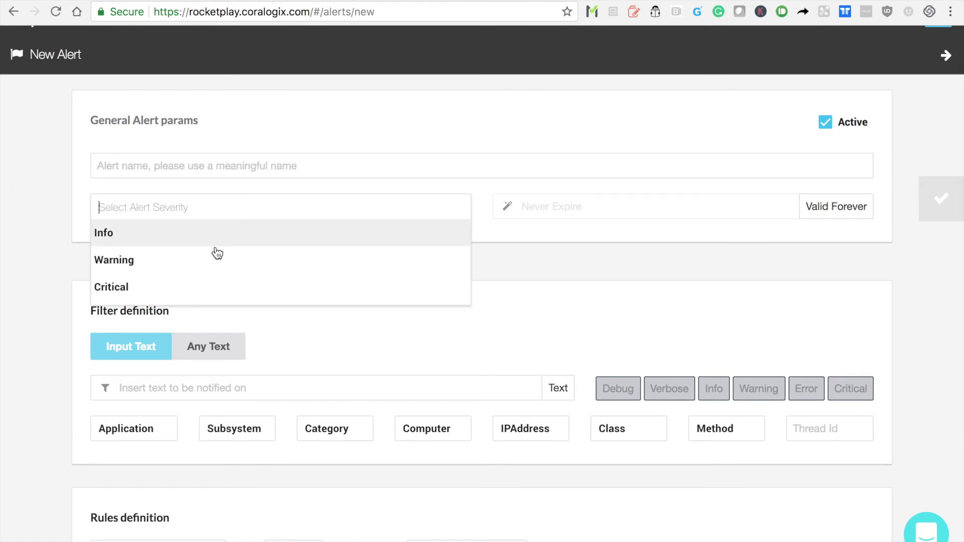
pyautogui.click(213, 256)
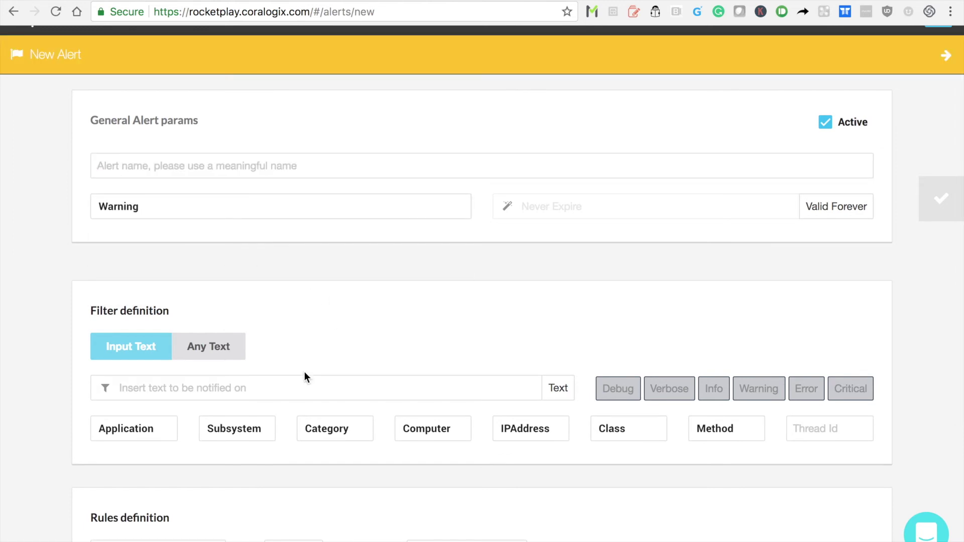
# - Review the new alert's filter text, rules and notifications definitions without filling them in
pyautogui.click(282, 387)
pyautogui.scroll(-4, 281, 388)
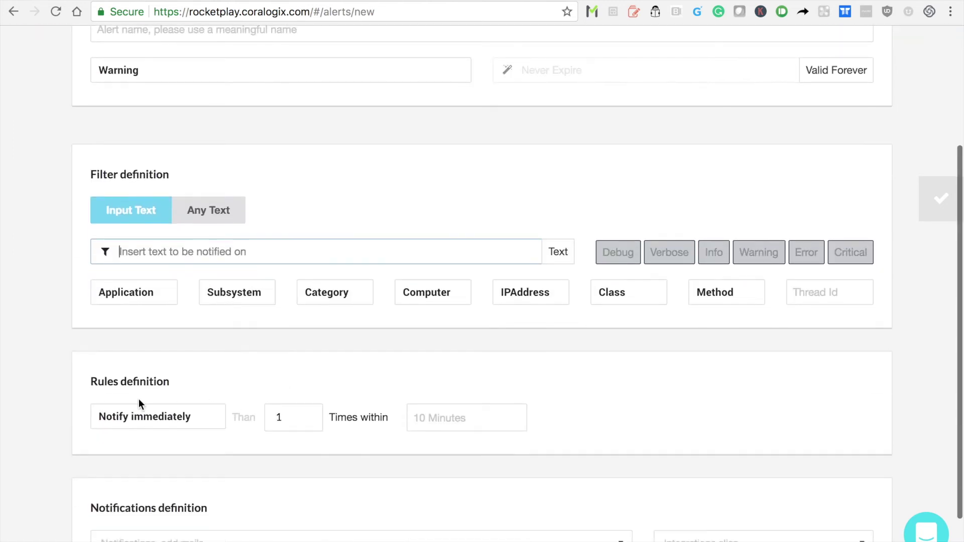
pyautogui.scroll(-2, 456, 299)
pyautogui.click(221, 467)
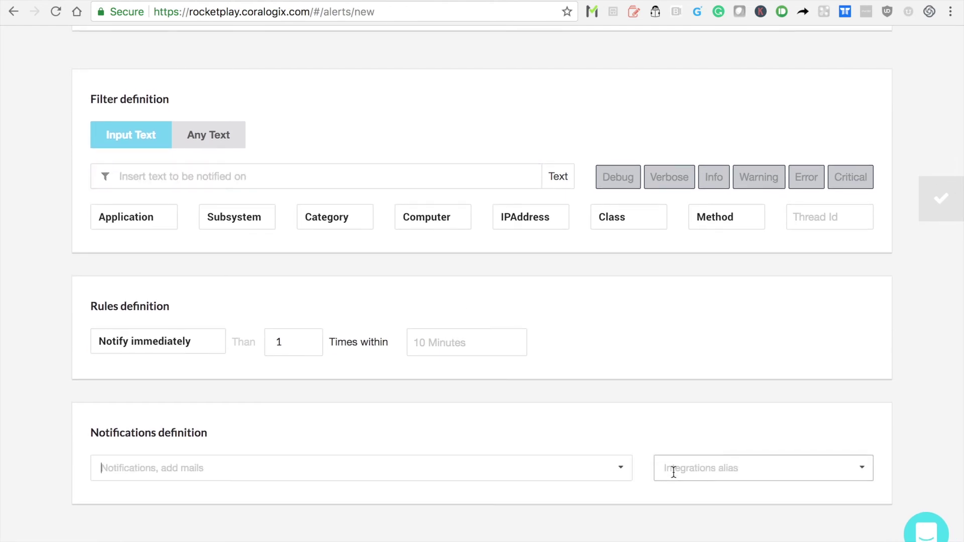
pyautogui.scroll(7, 600, 355)
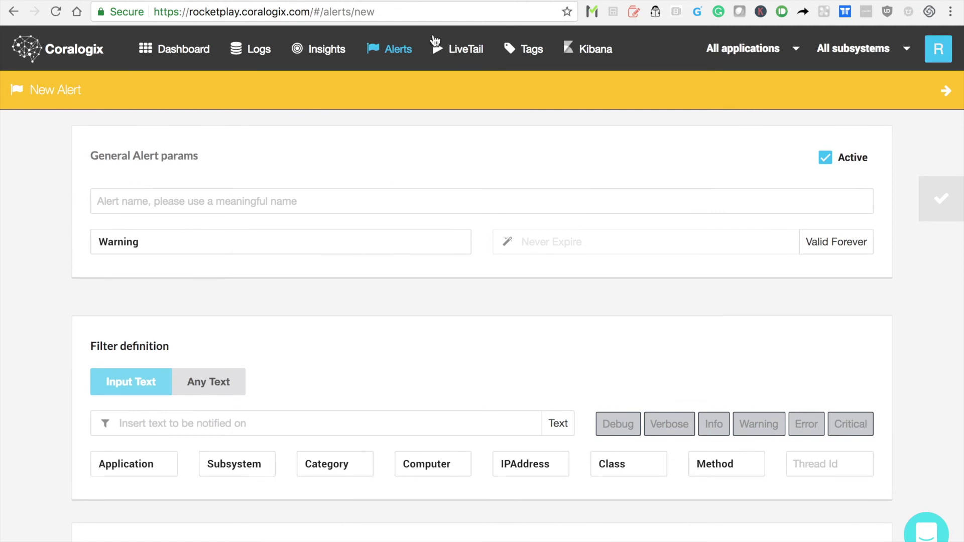
# - Start streaming logs in LiveTail and filter the stream with |grep "user"
pyautogui.click(454, 43)
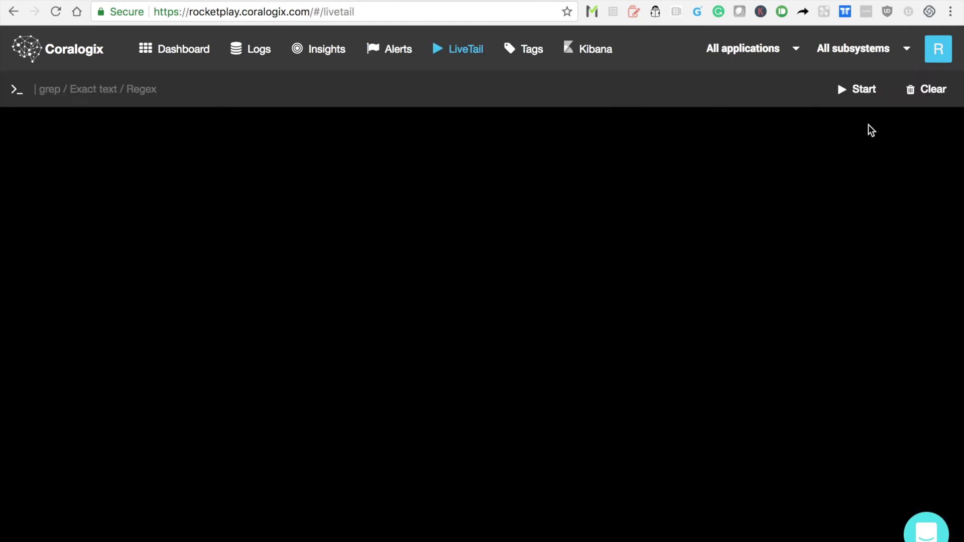
pyautogui.click(859, 90)
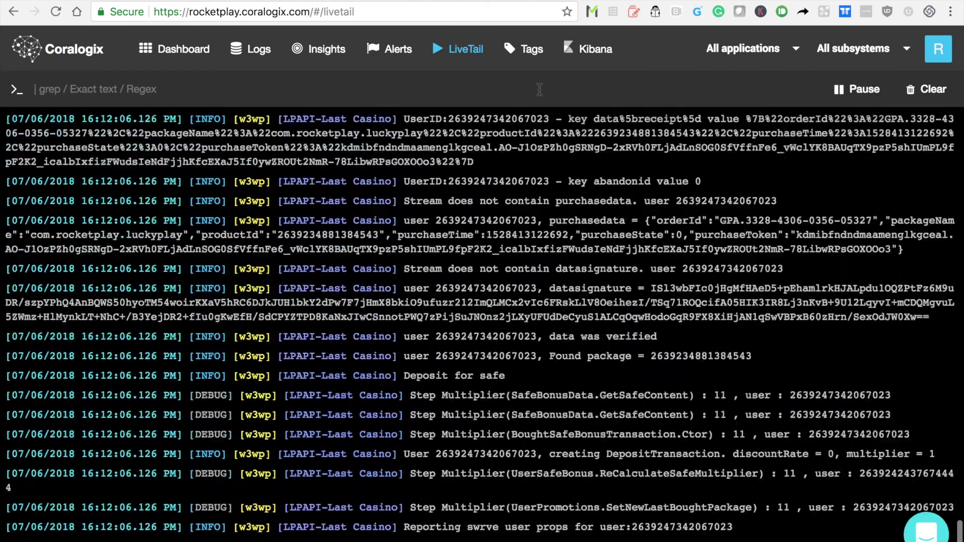
pyautogui.click(539, 89)
pyautogui.write('grep ')
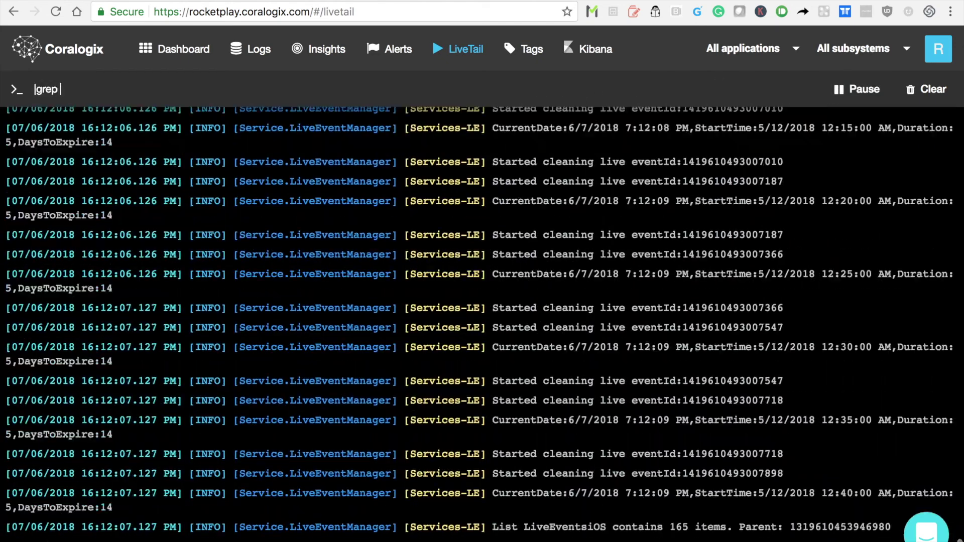
pyautogui.write('"user"')
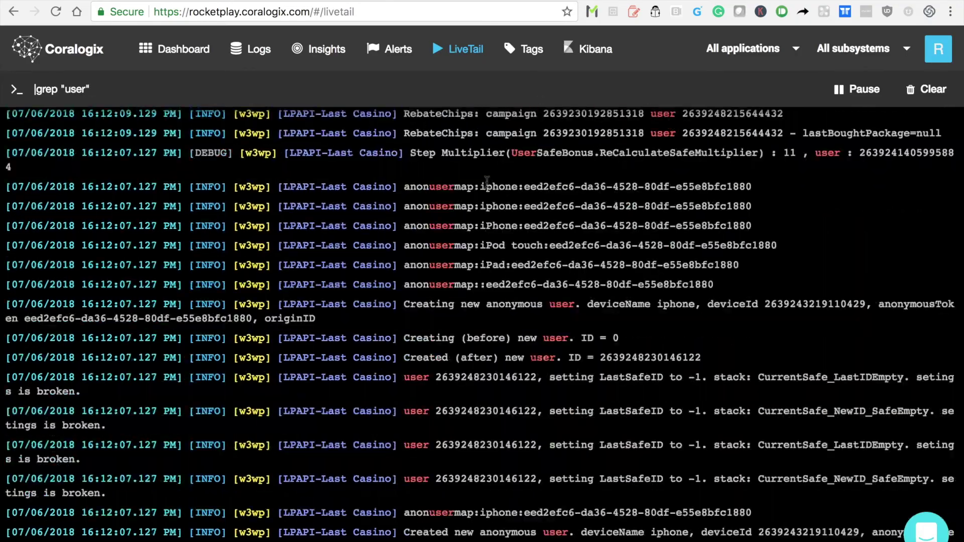
# - Extend the LiveTail filter with a second pipe, |grep "is"
pyautogui.write(' |')
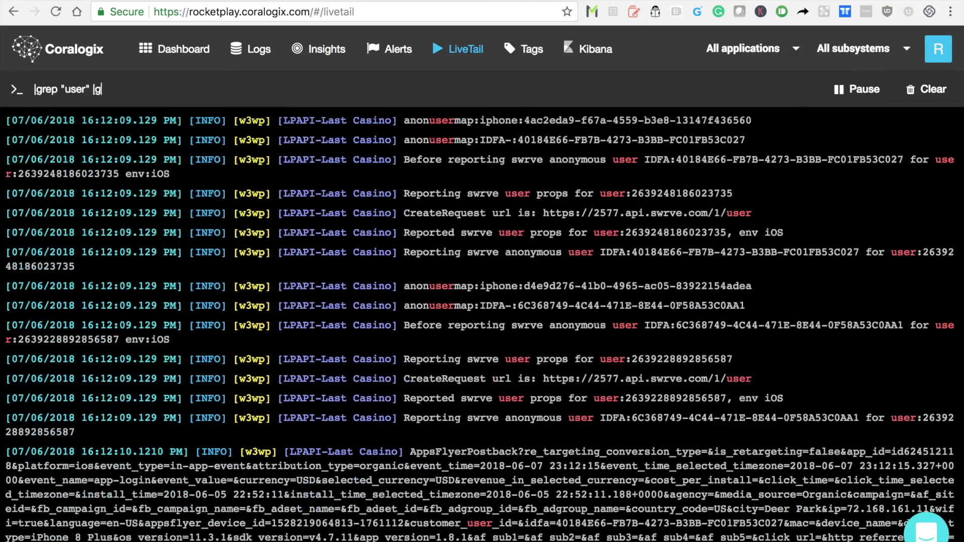
pyautogui.write('grep "is"')
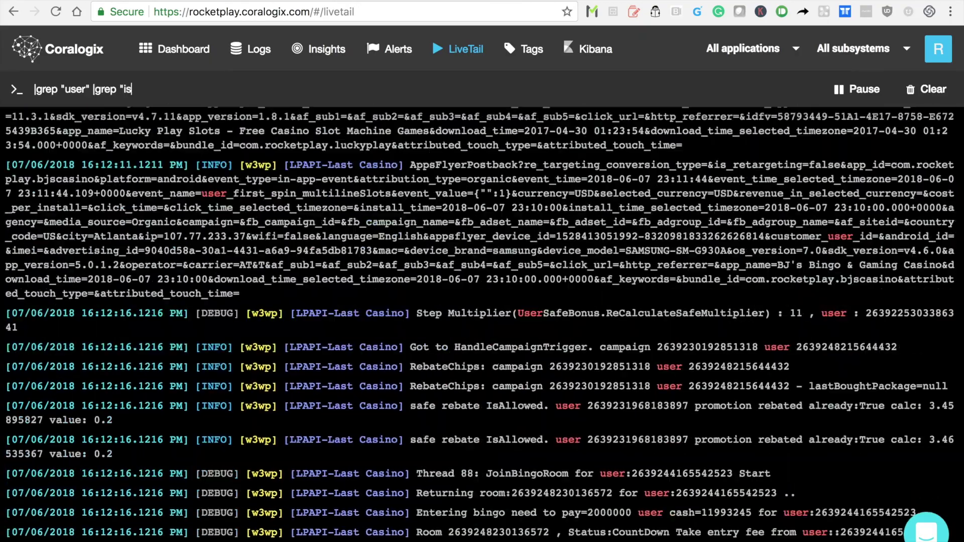
pyautogui.press('Return')
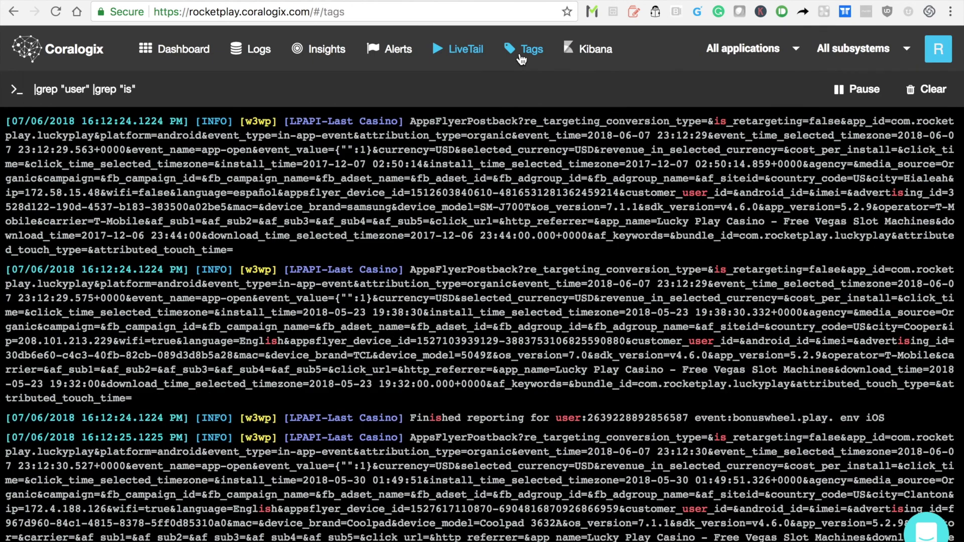
# - Open the Tags overview and review its manual tags, automatic tags and the pipeline integrations offered
pyautogui.click(522, 59)
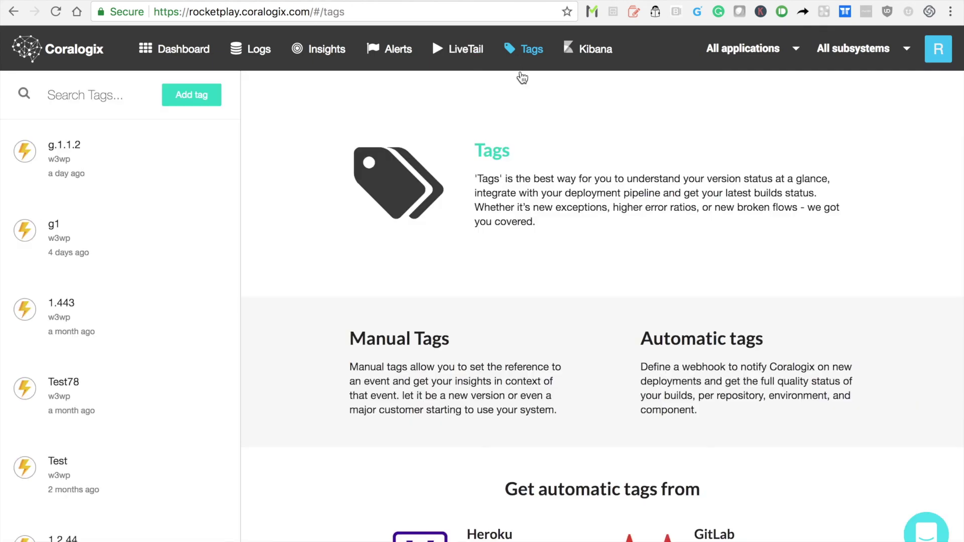
pyautogui.scroll(-3, 608, 266)
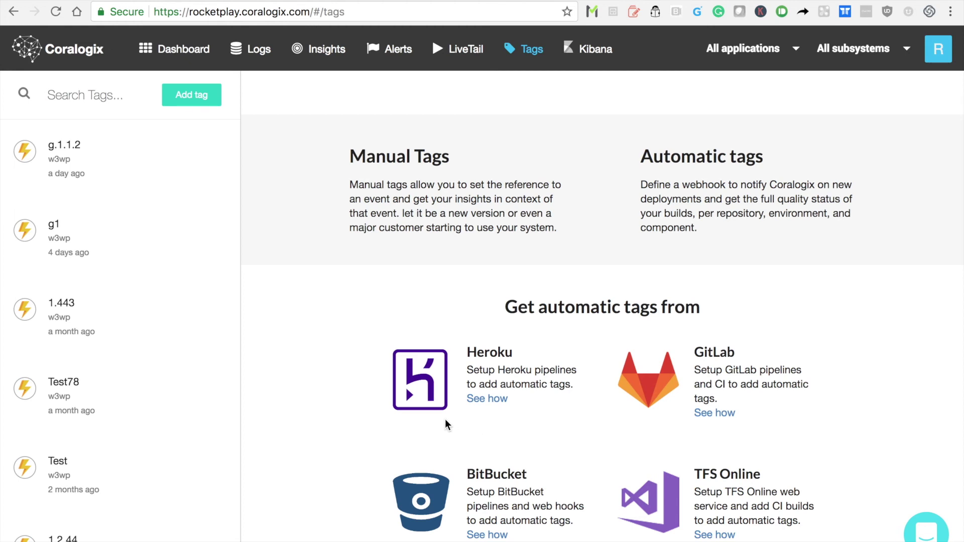
pyautogui.scroll(4, 445, 424)
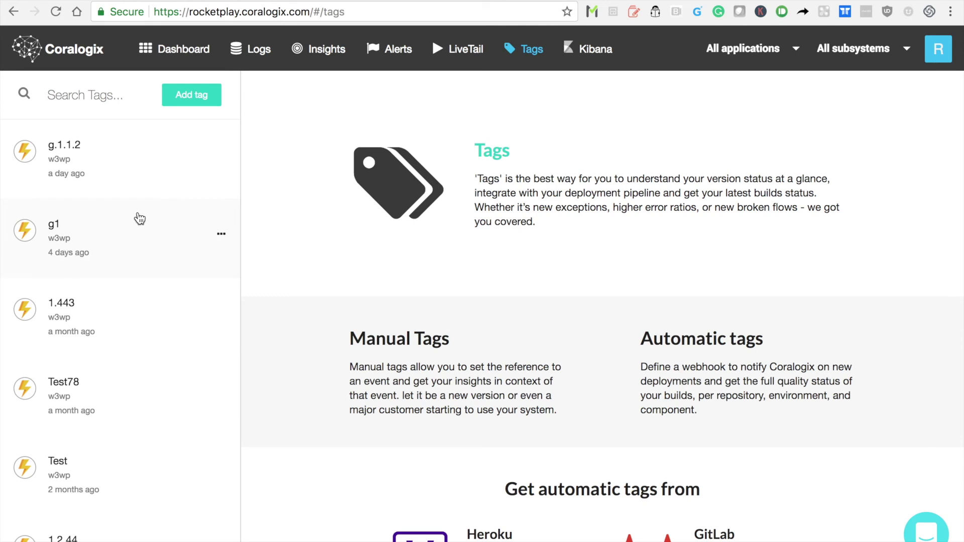
# - Open tag g.1.1.2 and examine its alerts and anomalies, high severity ratio, top and suspected errors, and newly introduced logs
pyautogui.click(132, 159)
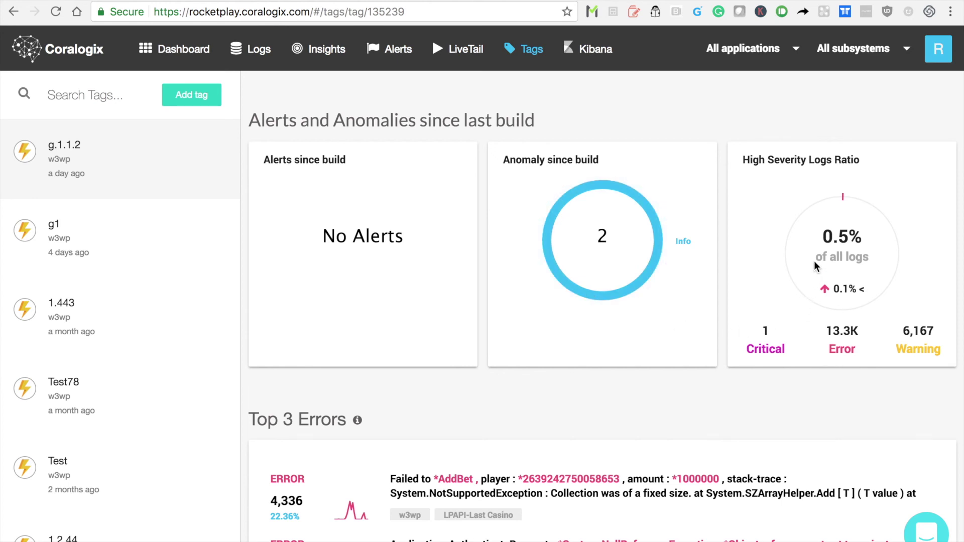
pyautogui.moveTo(849, 286)
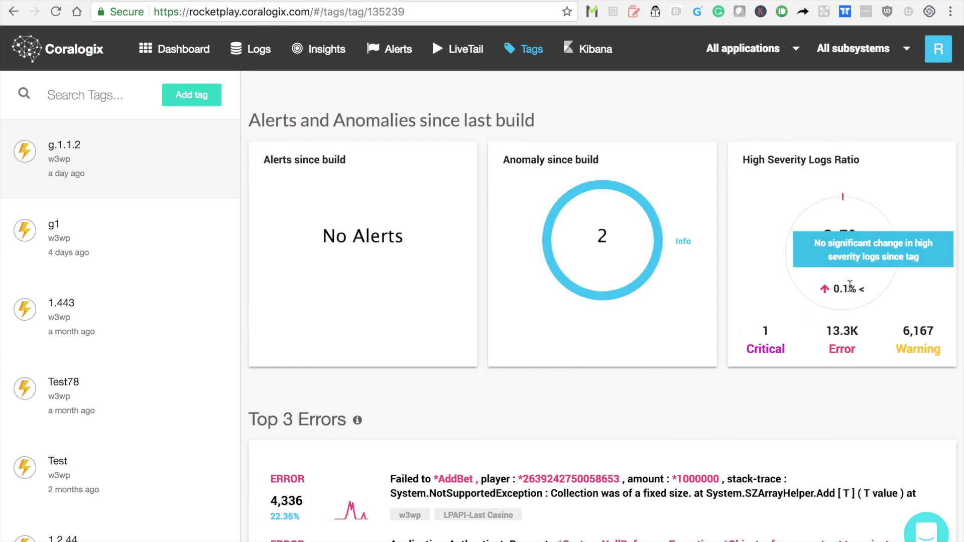
pyautogui.scroll(-4, 850, 285)
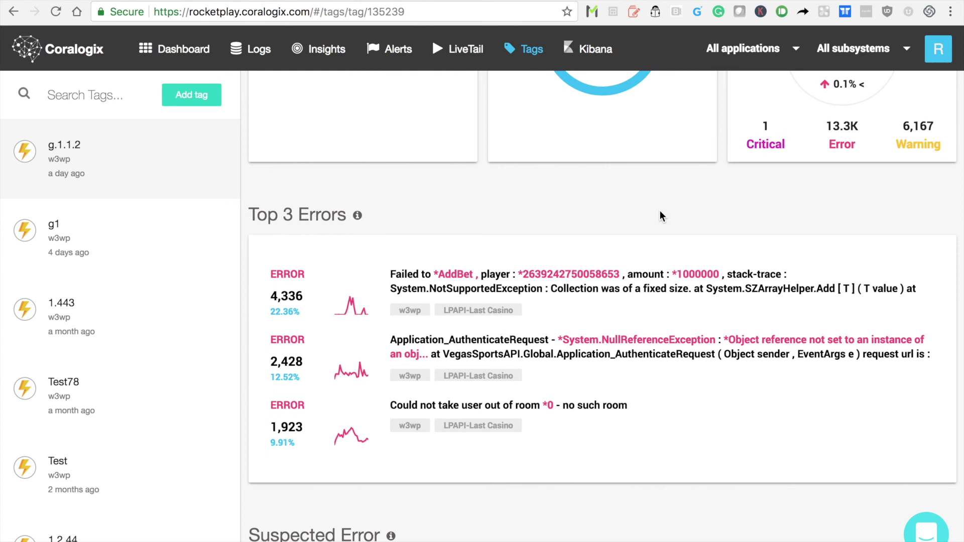
pyautogui.scroll(-7, 661, 211)
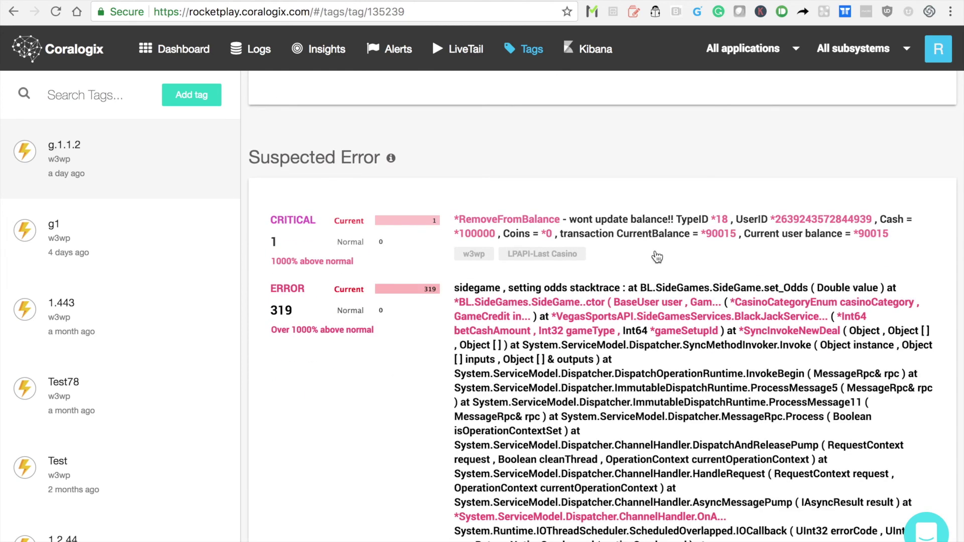
pyautogui.scroll(-3, 657, 257)
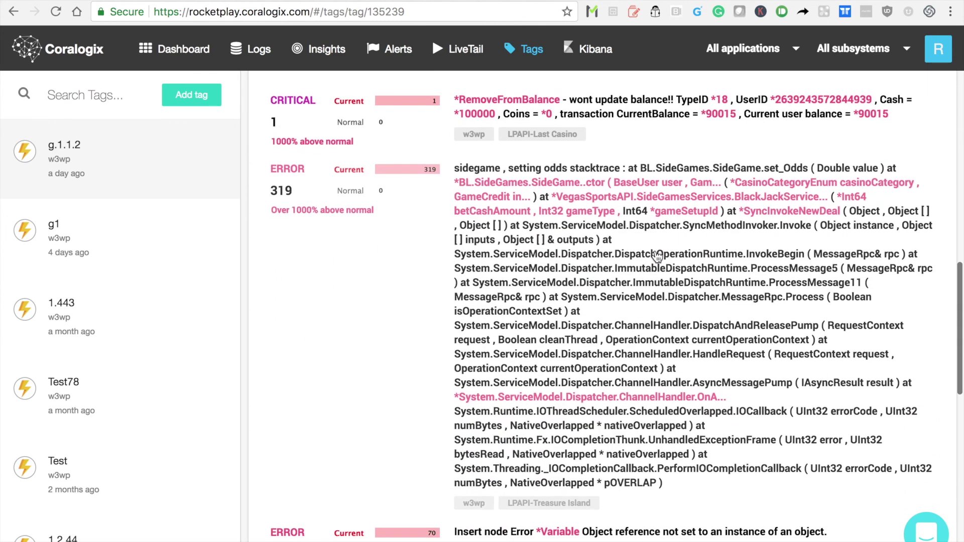
pyautogui.scroll(-11, 657, 256)
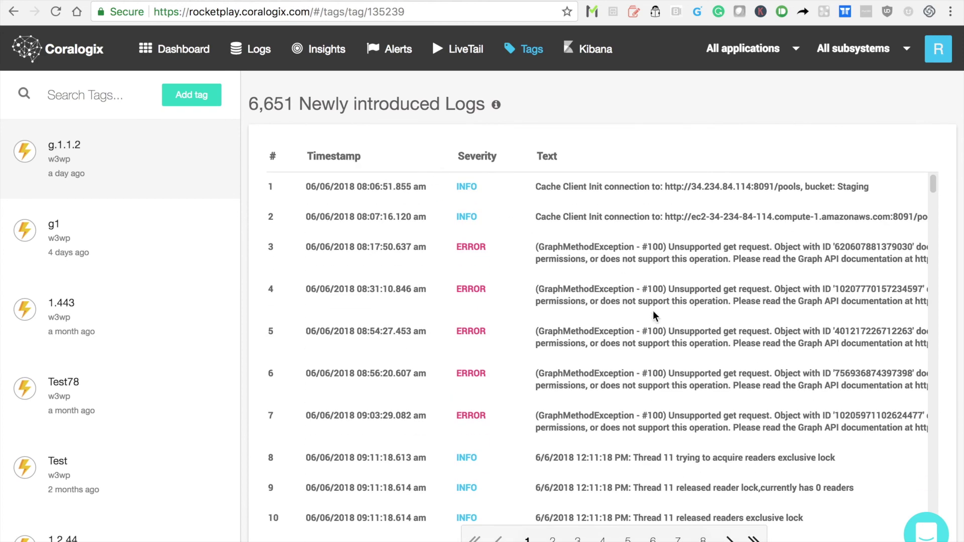
pyautogui.scroll(-3, 652, 312)
pyautogui.scroll(6, 670, 145)
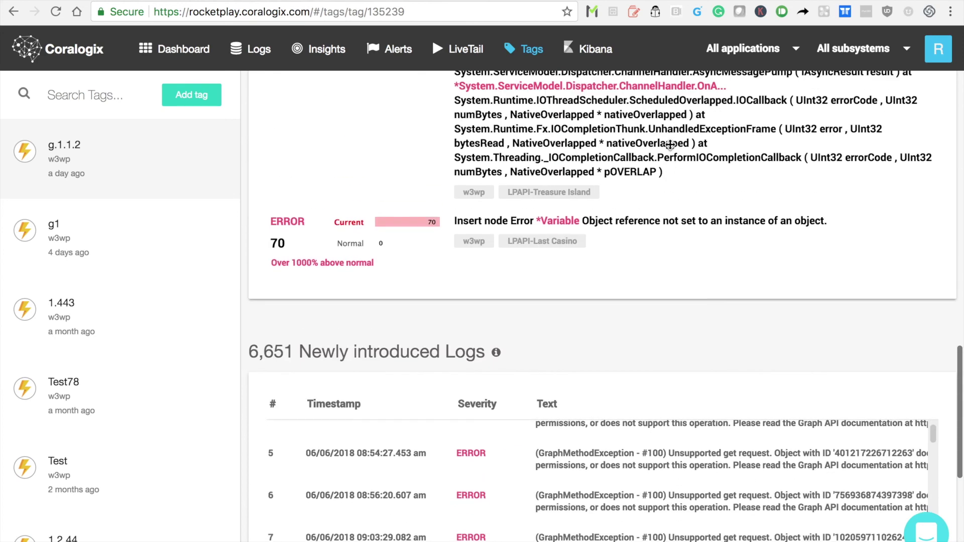
# - View the Kibana directory, and return to the main Coralogix dashboard
pyautogui.click(590, 49)
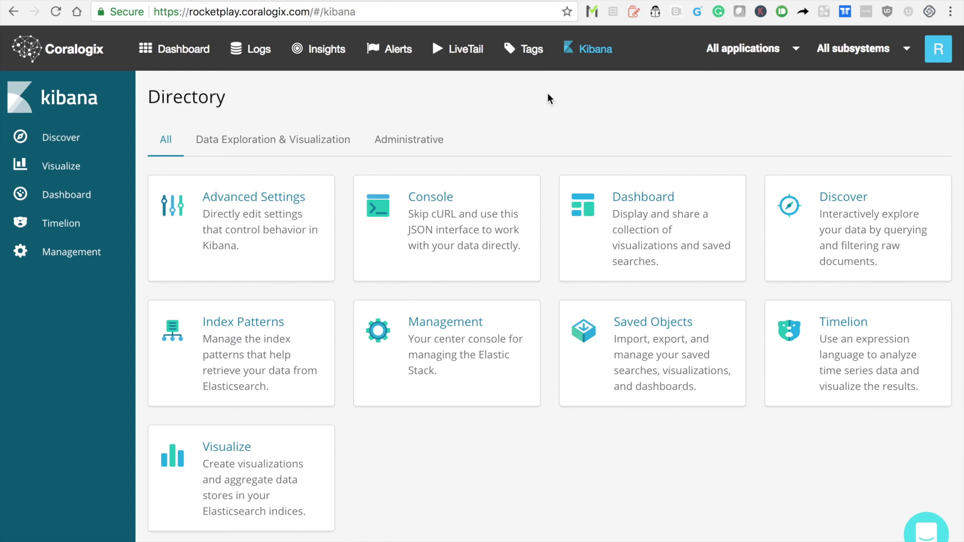
pyautogui.click(176, 61)
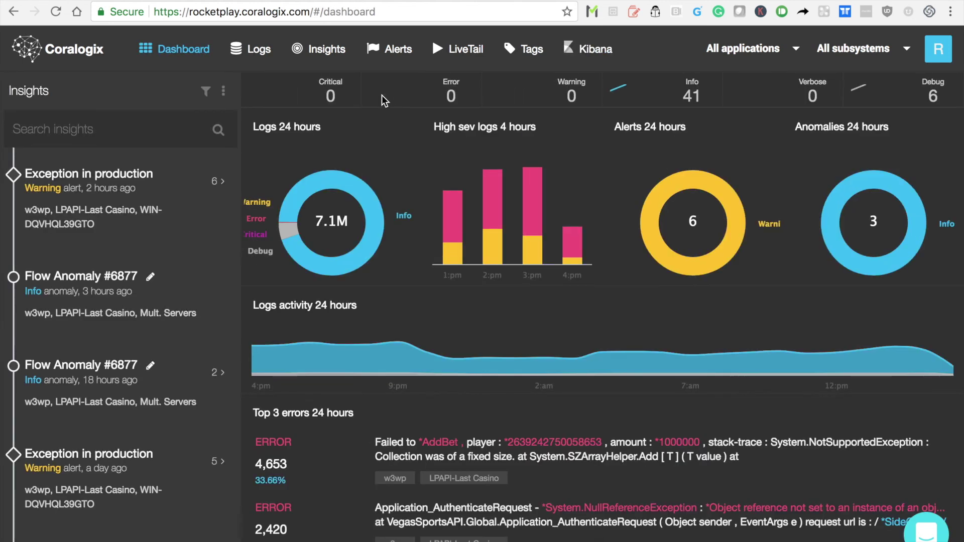